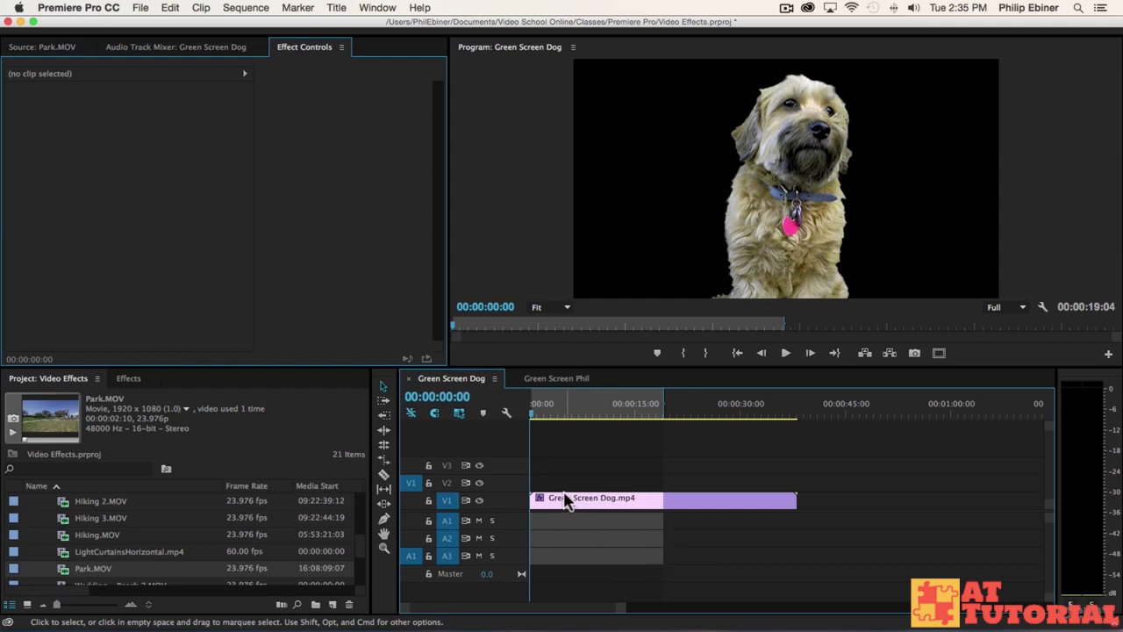
- Move Green Screen Dog.mp4 up to V2 and lay Park.MOV on V1 beneath it
{"action": "left_click_drag", "start_coordinate": [562, 506], "coordinate": [563, 483]}
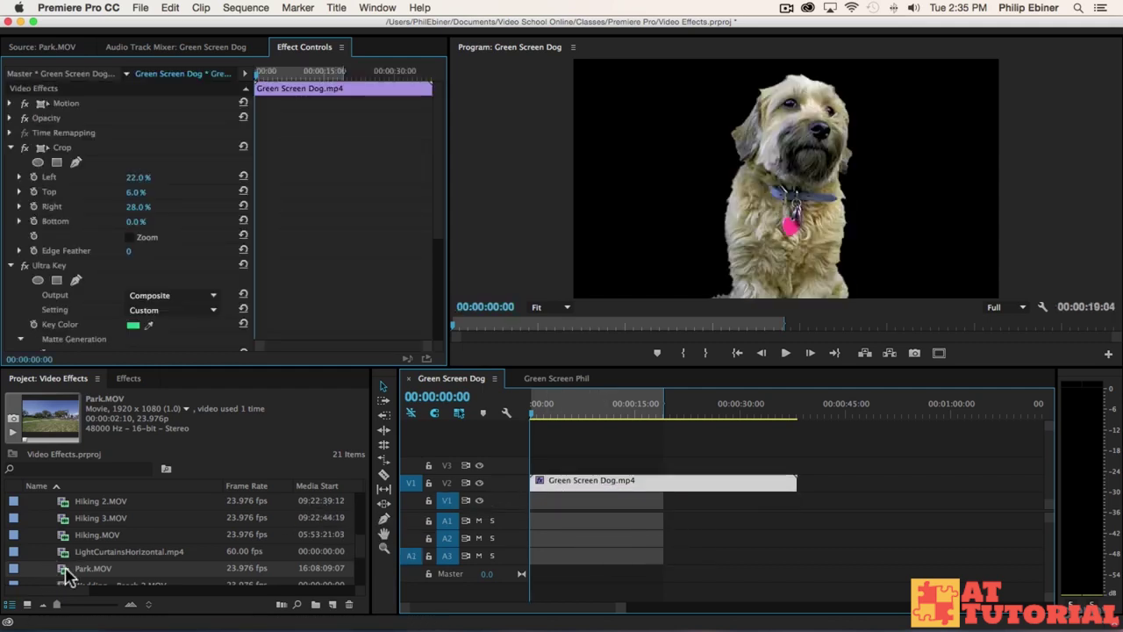
{"action": "left_click_drag", "start_coordinate": [87, 569], "coordinate": [544, 518]}
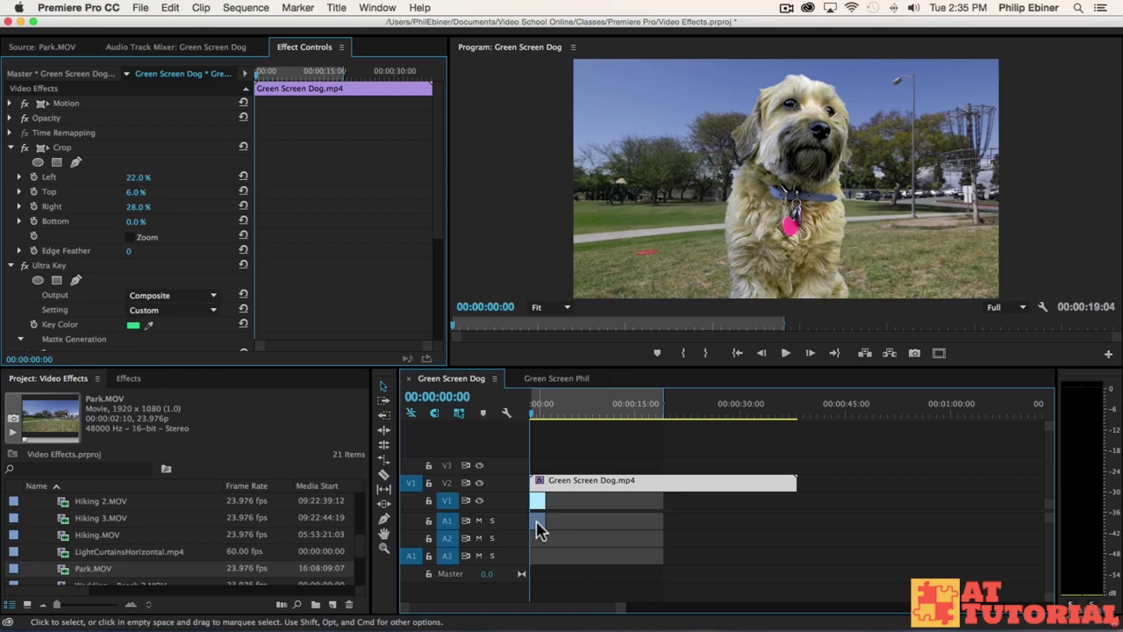
{"action": "left_click", "coordinate": [537, 526]}
- Cut the dog clip at Park.MOV's end point and delete the leftover piece
{"action": "key", "text": "="}
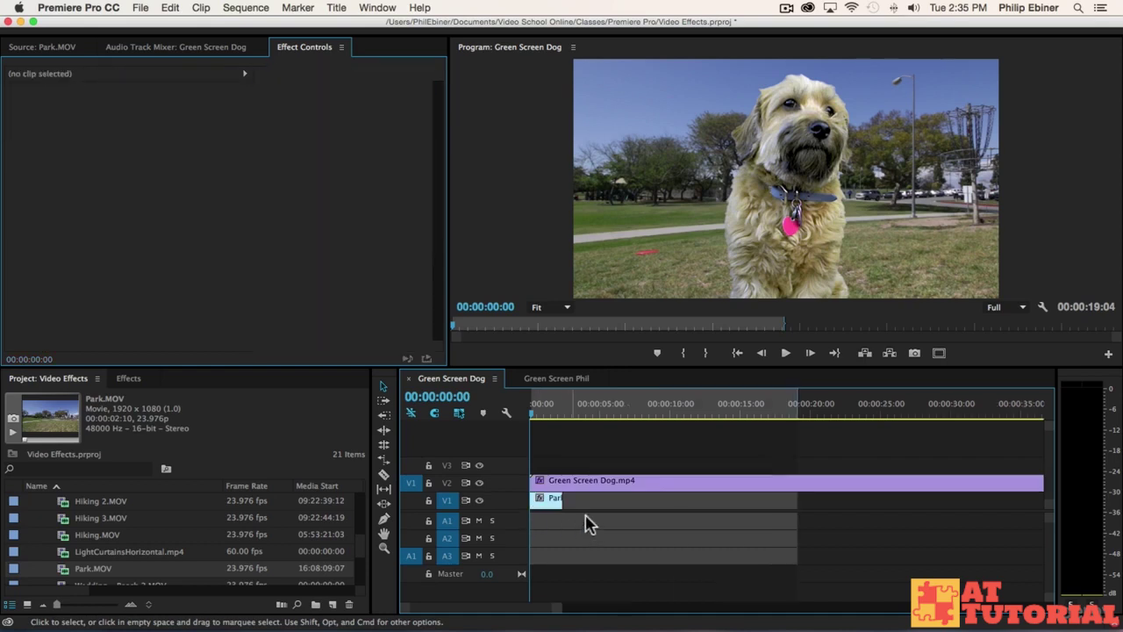
{"action": "key", "text": "="}
{"action": "key", "text": "="}
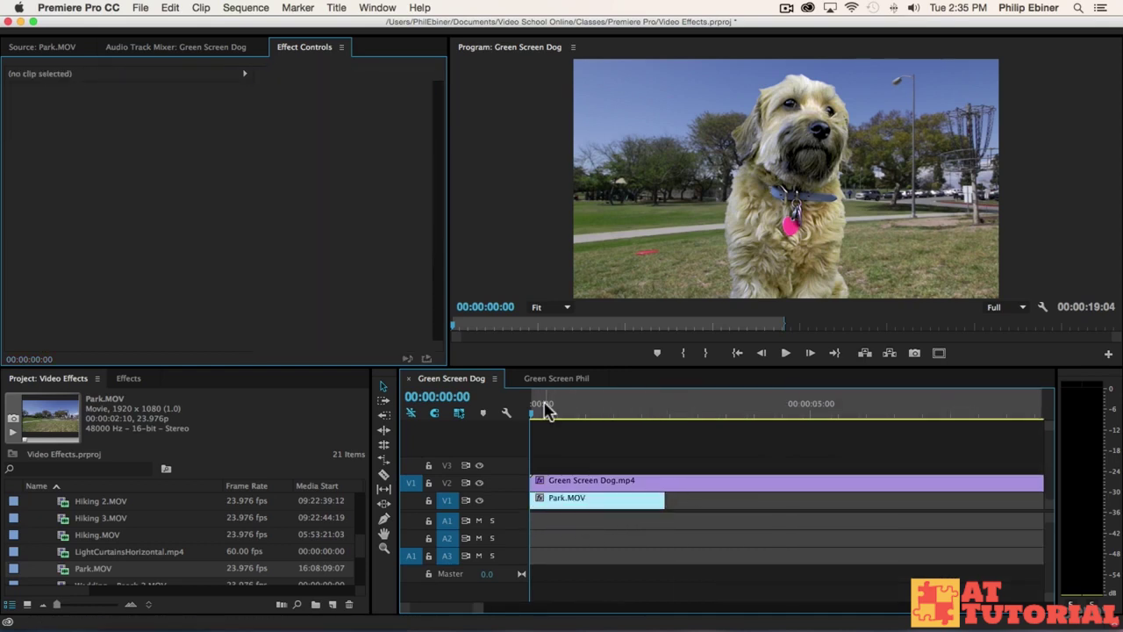
{"action": "left_click_drag", "start_coordinate": [544, 409], "coordinate": [646, 419]}
{"action": "key", "text": "super+k"}
{"action": "left_click", "coordinate": [593, 413]}
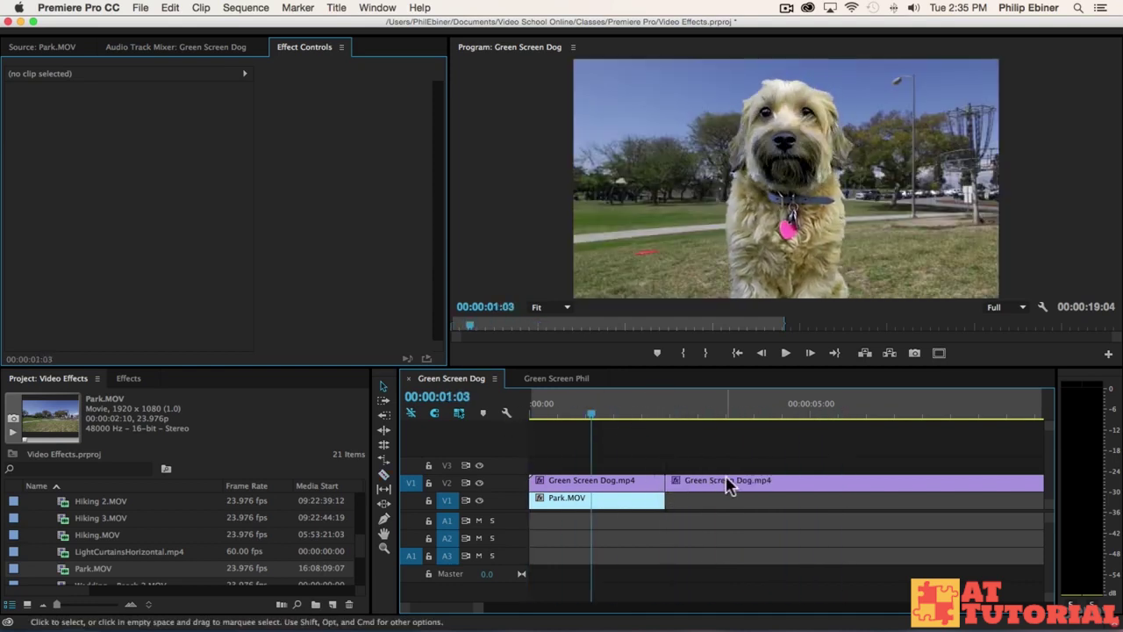
{"action": "left_click", "coordinate": [728, 482]}
{"action": "key", "text": "Delete"}
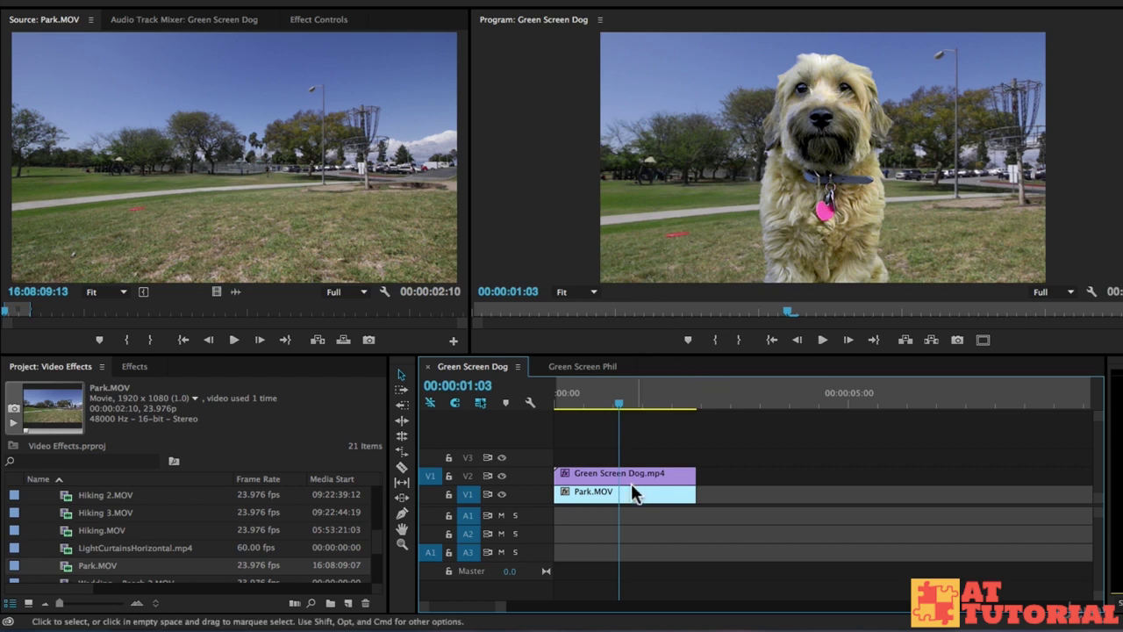
{"action": "left_click", "coordinate": [609, 494]}
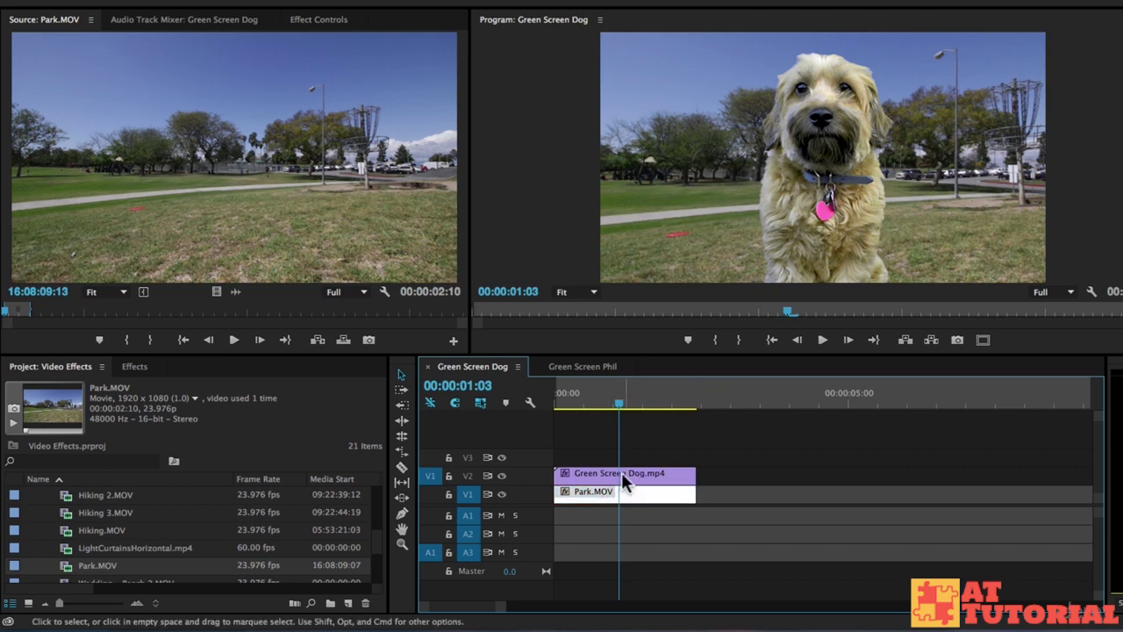
- Apply Scale to Frame Size to Park.MOV, toggling the V2 track off and on to check it
{"action": "left_click", "coordinate": [600, 476]}
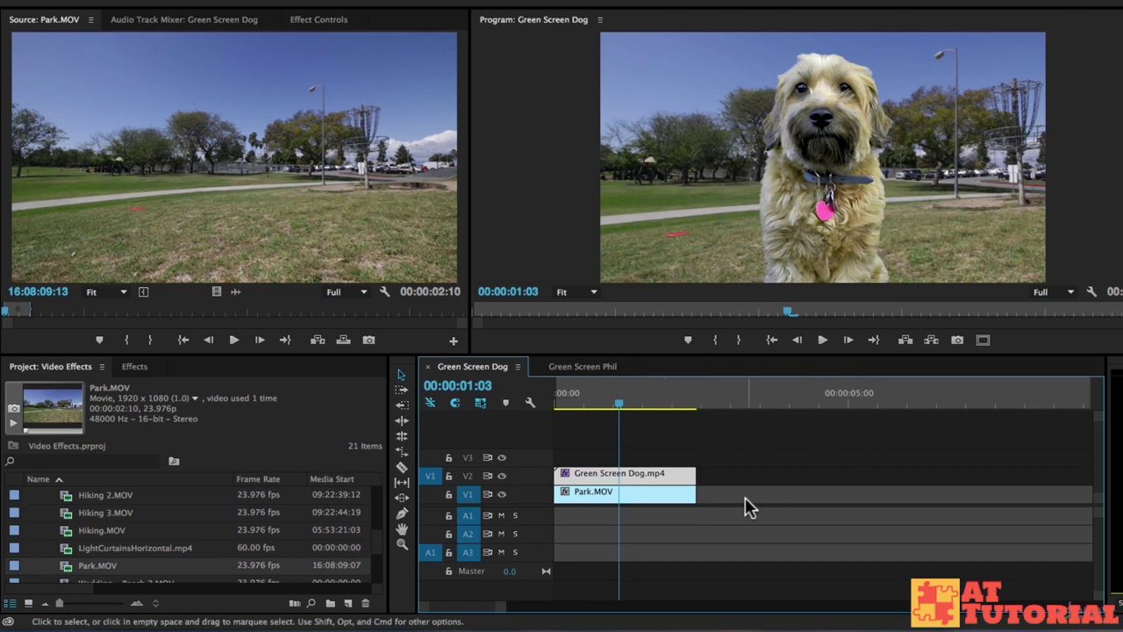
{"action": "right_click", "coordinate": [625, 490]}
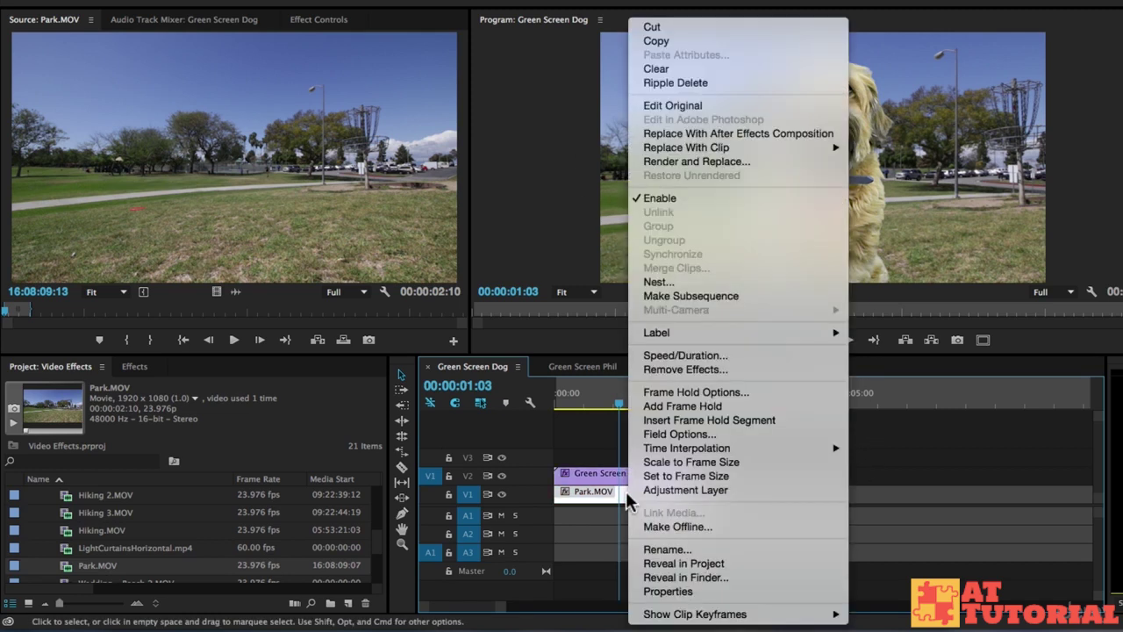
{"action": "left_click", "coordinate": [682, 461]}
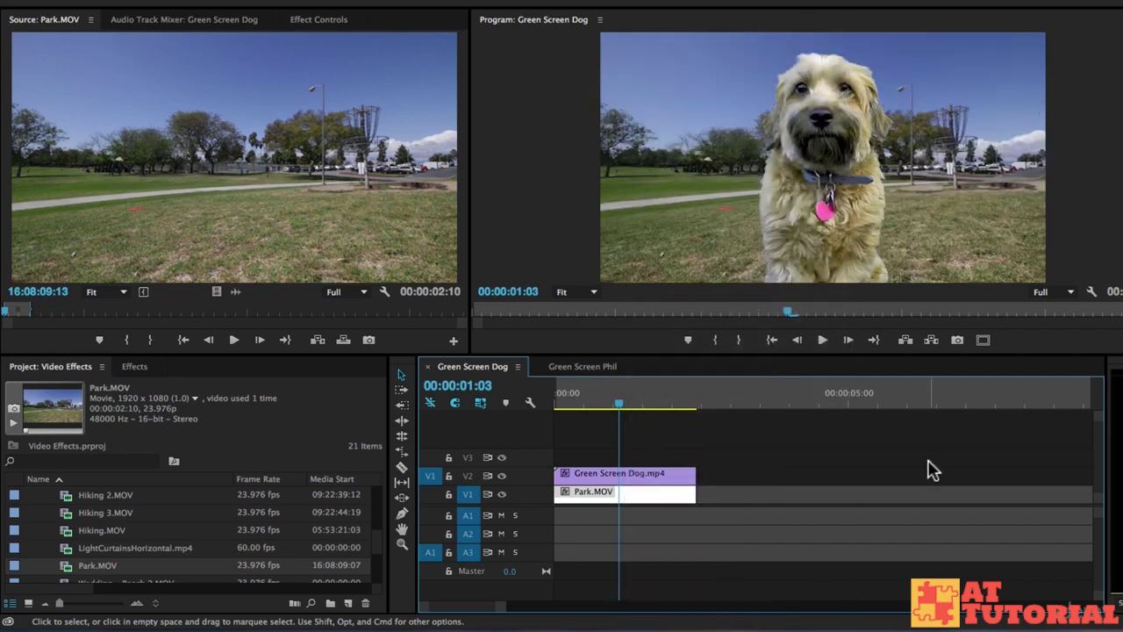
{"action": "left_click", "coordinate": [502, 476]}
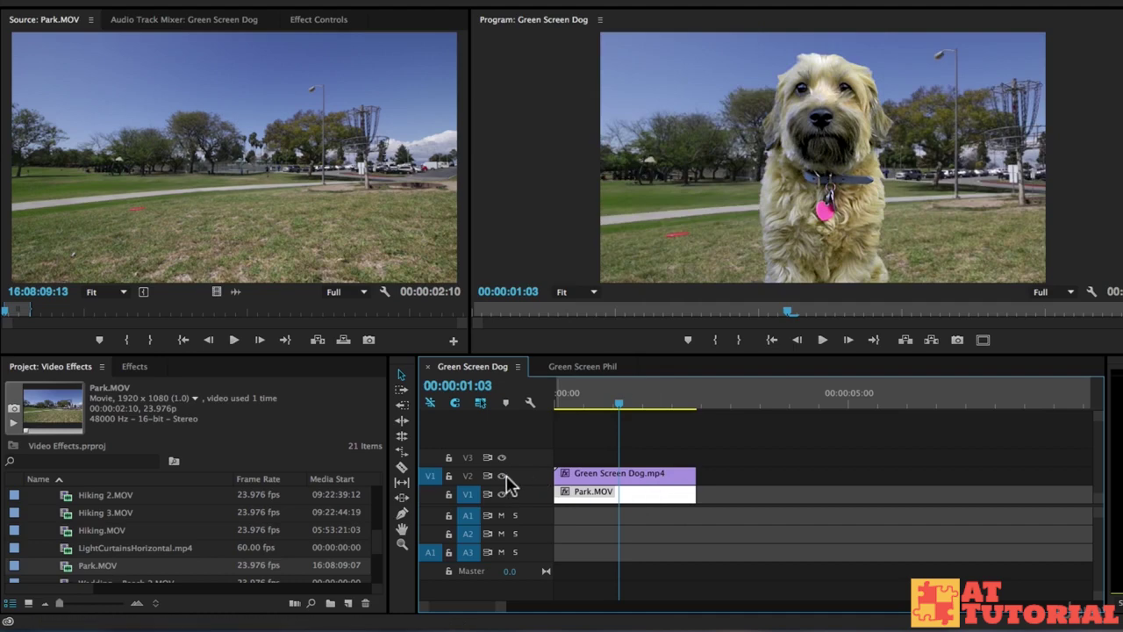
{"action": "left_click", "coordinate": [502, 476]}
{"action": "right_click", "coordinate": [623, 492]}
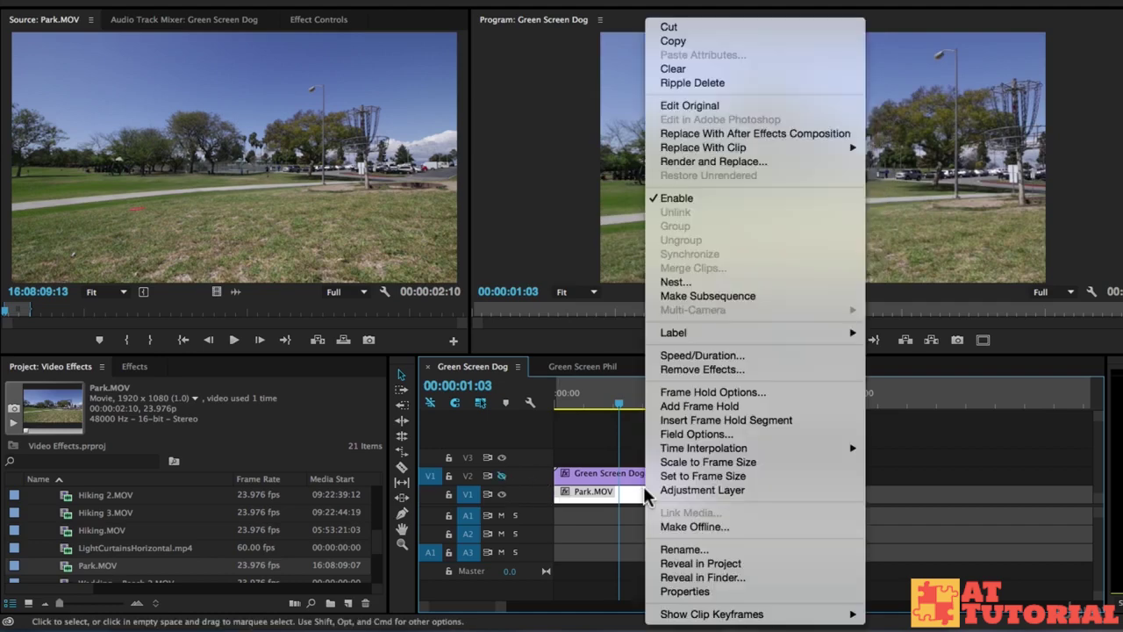
{"action": "left_click", "coordinate": [990, 463]}
{"action": "right_click", "coordinate": [609, 494]}
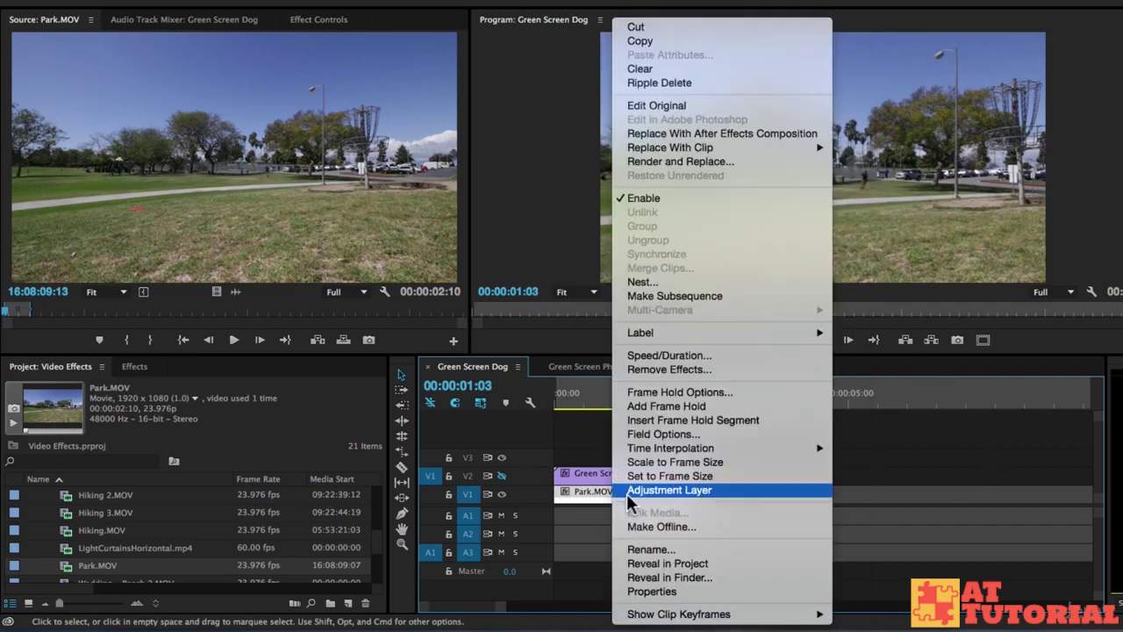
{"action": "left_click", "coordinate": [676, 461]}
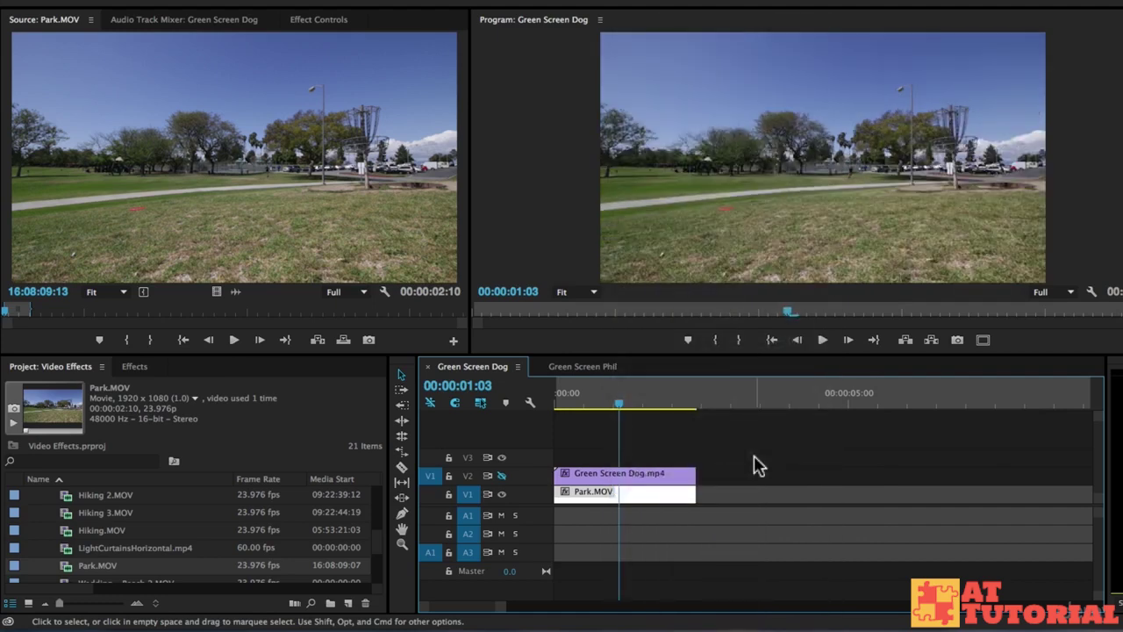
{"action": "left_click", "coordinate": [501, 476]}
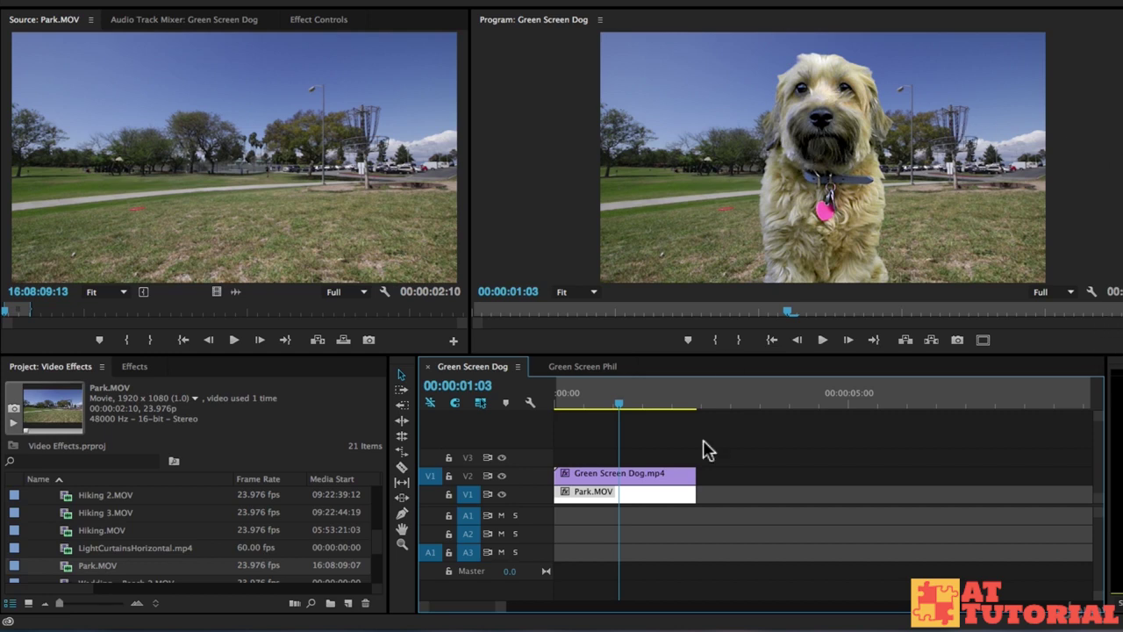
- Scale the dog down in the Program monitor and drag it left and down onto the lawn
{"action": "left_click", "coordinate": [632, 475]}
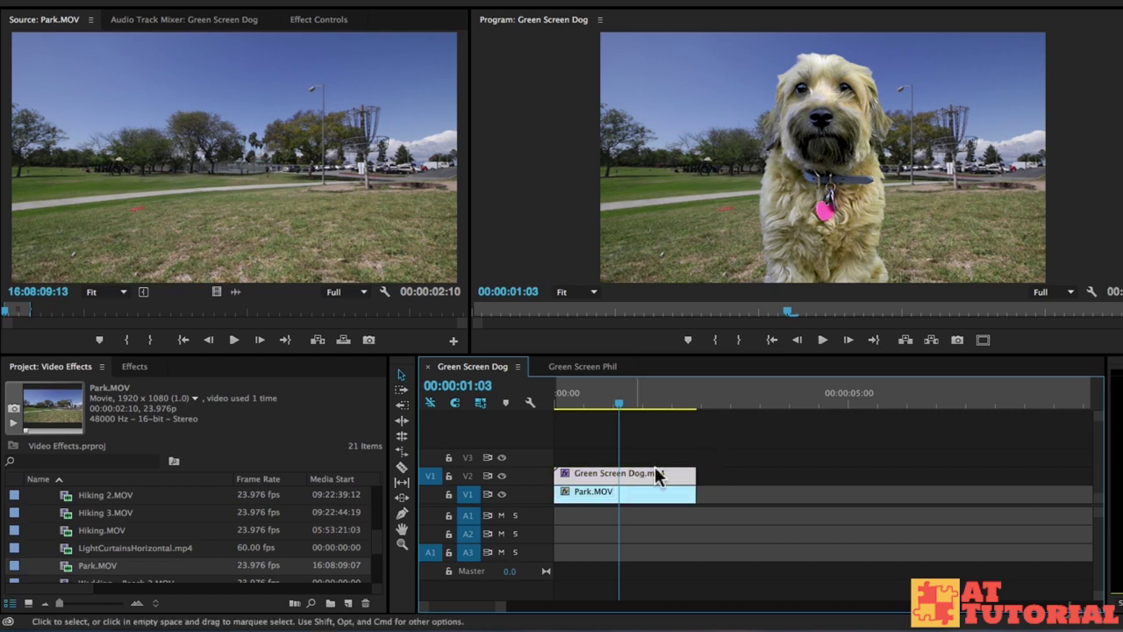
{"action": "left_click", "coordinate": [817, 136]}
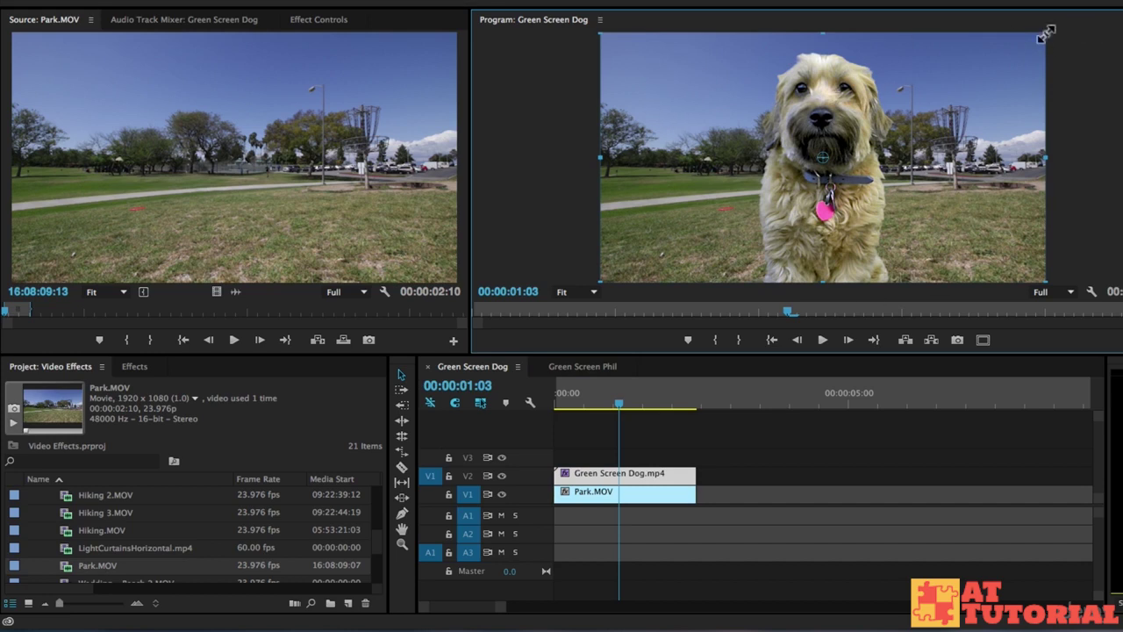
{"action": "left_click_drag", "start_coordinate": [1045, 34], "coordinate": [947, 88]}
{"action": "left_click_drag", "start_coordinate": [835, 145], "coordinate": [734, 201]}
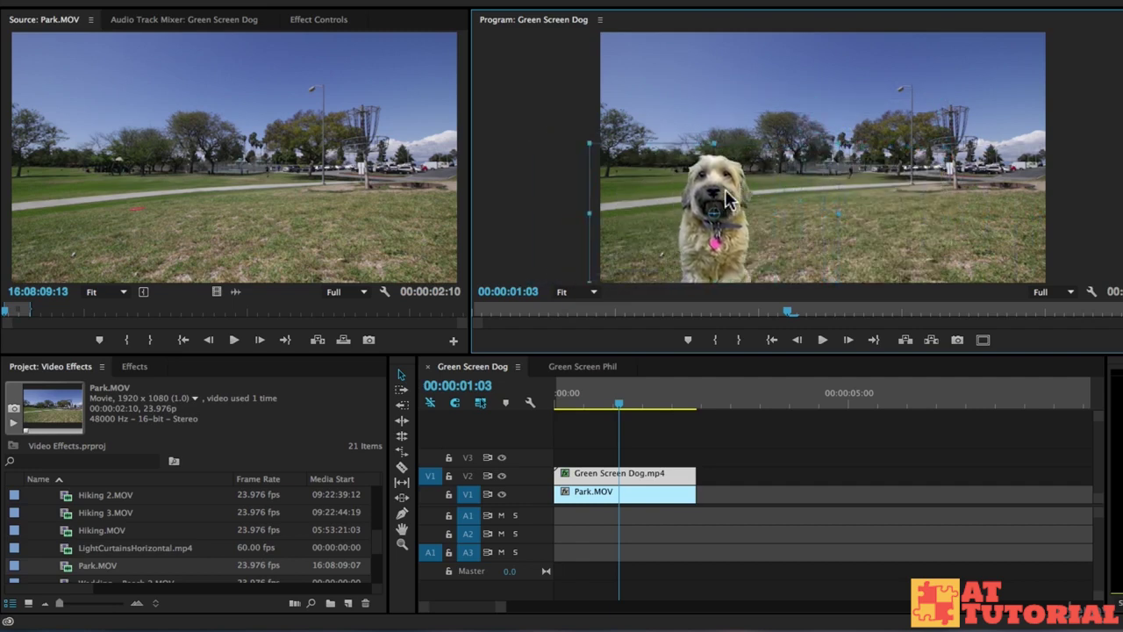
{"action": "left_click_drag", "start_coordinate": [840, 144], "coordinate": [813, 156]}
{"action": "left_click_drag", "start_coordinate": [714, 188], "coordinate": [705, 193]}
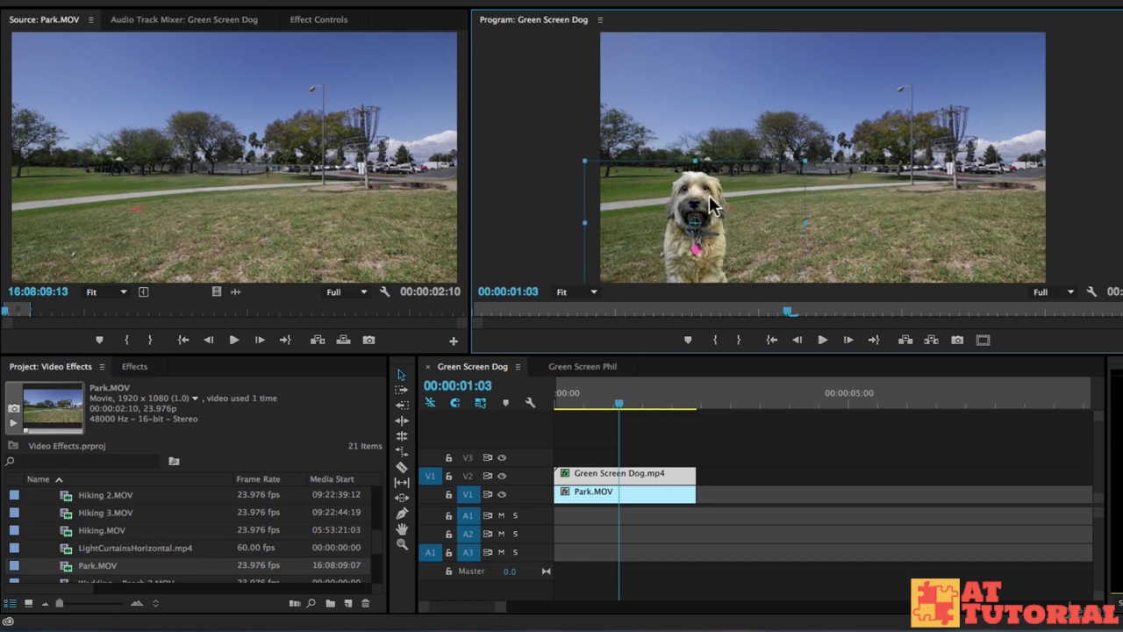
{"action": "left_click", "coordinate": [794, 437]}
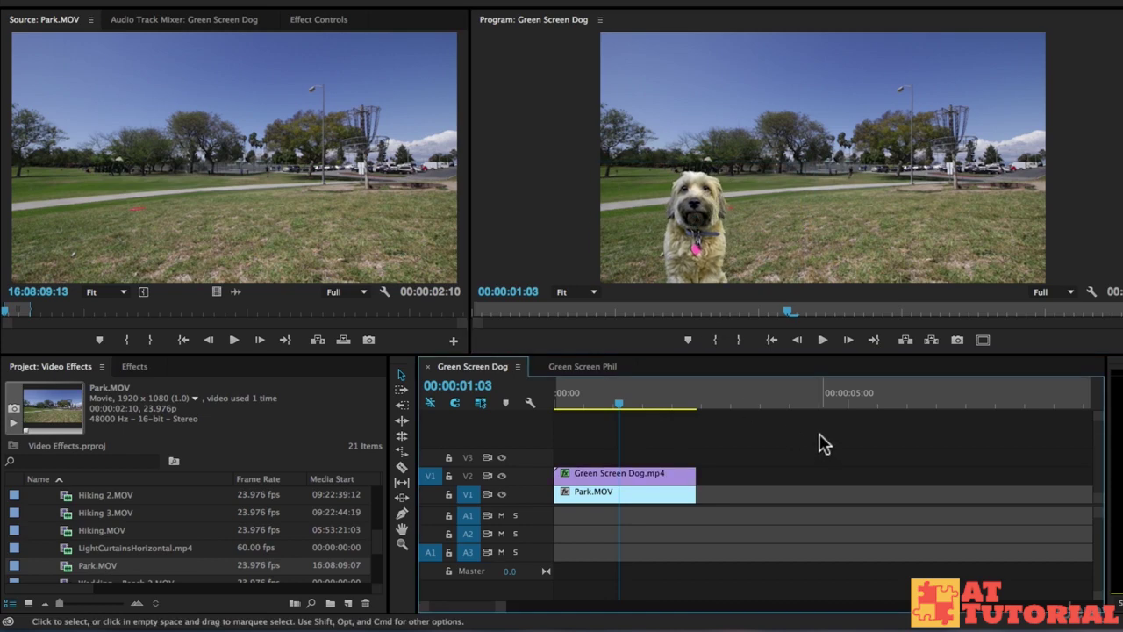
{"action": "left_click", "coordinate": [610, 471]}
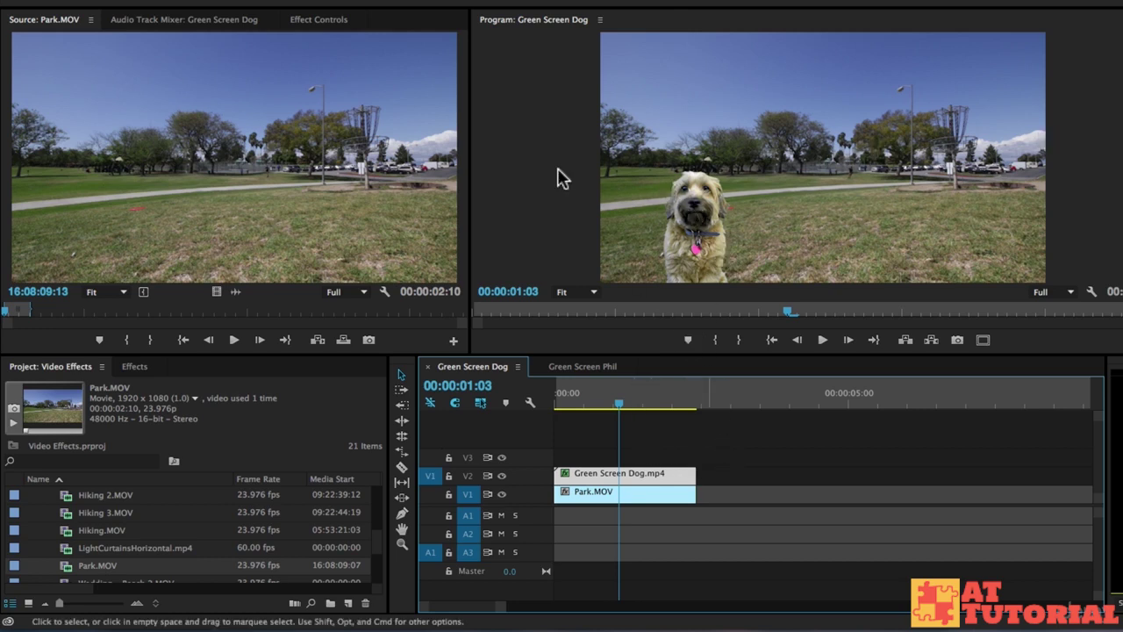
- Set the Ultra Key Color Correction Hue to -9.0 and Luminance to 90.0 for the dog
{"action": "left_click", "coordinate": [317, 21]}
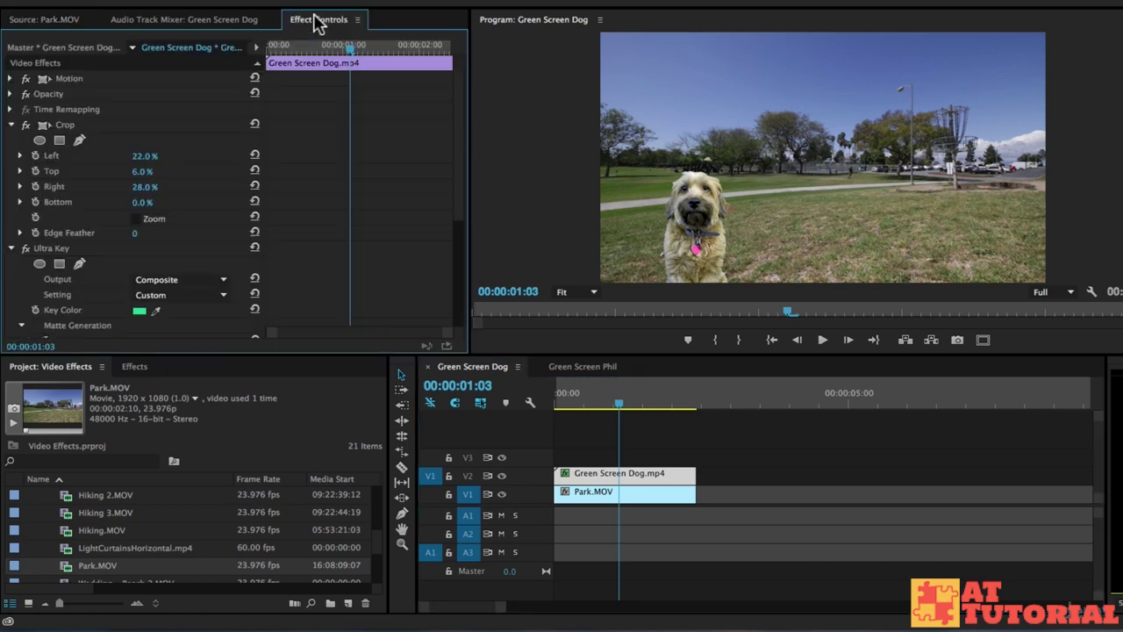
{"action": "scroll", "coordinate": [357, 158], "scroll_direction": "down", "scroll_amount": 3}
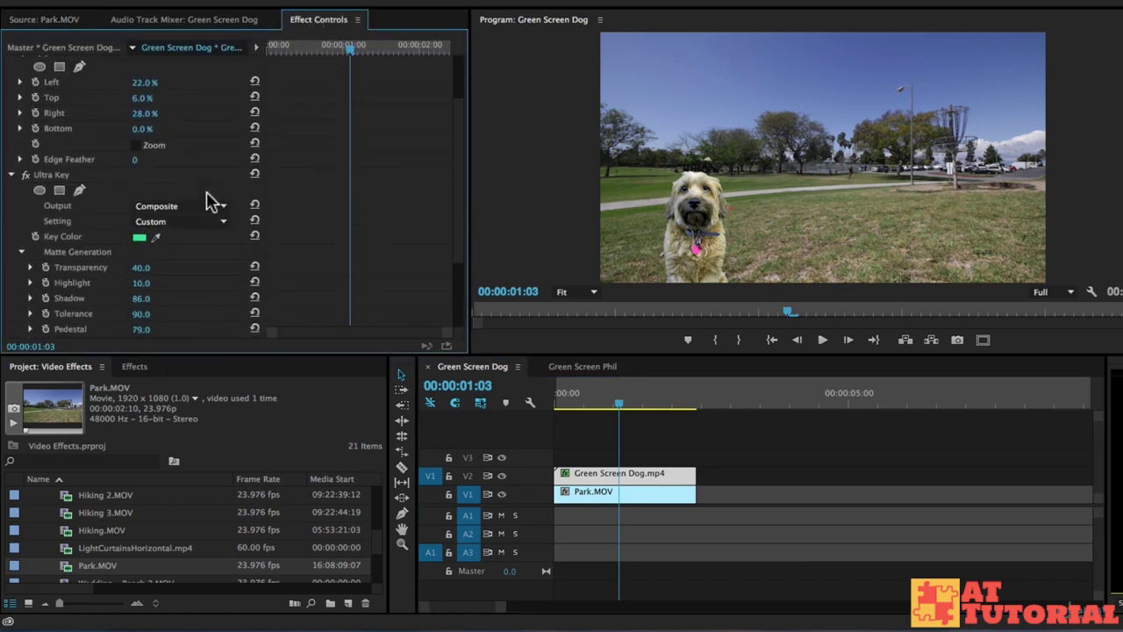
{"action": "scroll", "coordinate": [377, 189], "scroll_direction": "down", "scroll_amount": 4}
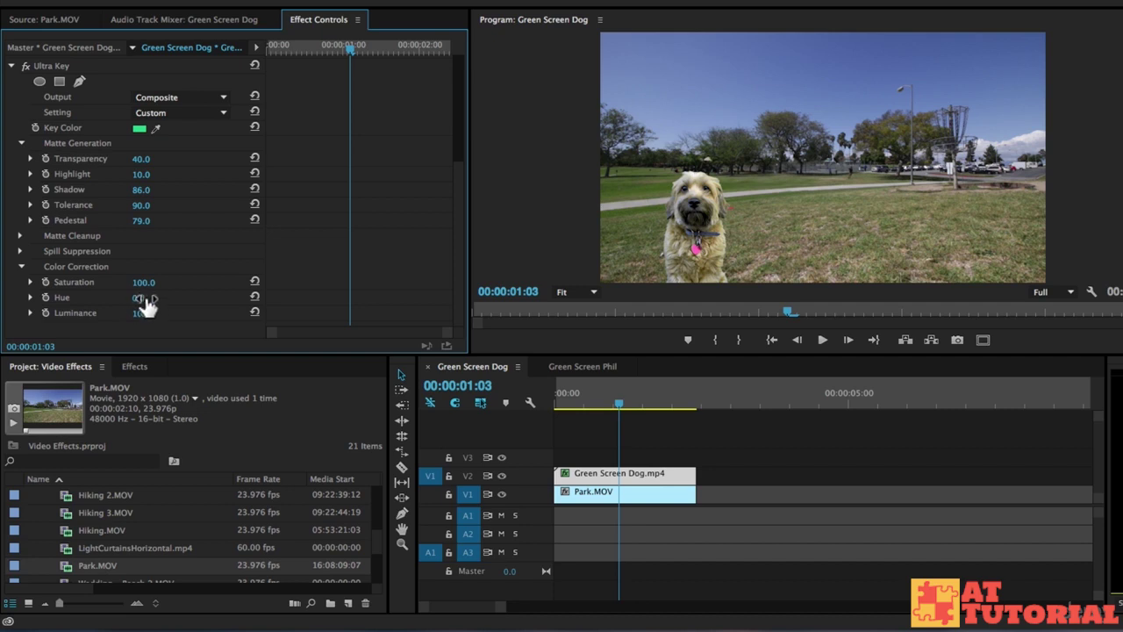
{"action": "left_click_drag", "start_coordinate": [139, 299], "coordinate": [158, 298]}
{"action": "left_click", "coordinate": [143, 297]}
{"action": "type", "text": "0"}
{"action": "key", "text": "Return"}
{"action": "mouse_move", "coordinate": [140, 322]}
{"action": "left_mouse_down"}
{"action": "mouse_move", "coordinate": [180, 323]}
{"action": "mouse_move", "coordinate": [145, 323]}
{"action": "mouse_move", "coordinate": [156, 323]}
{"action": "left_mouse_up"}
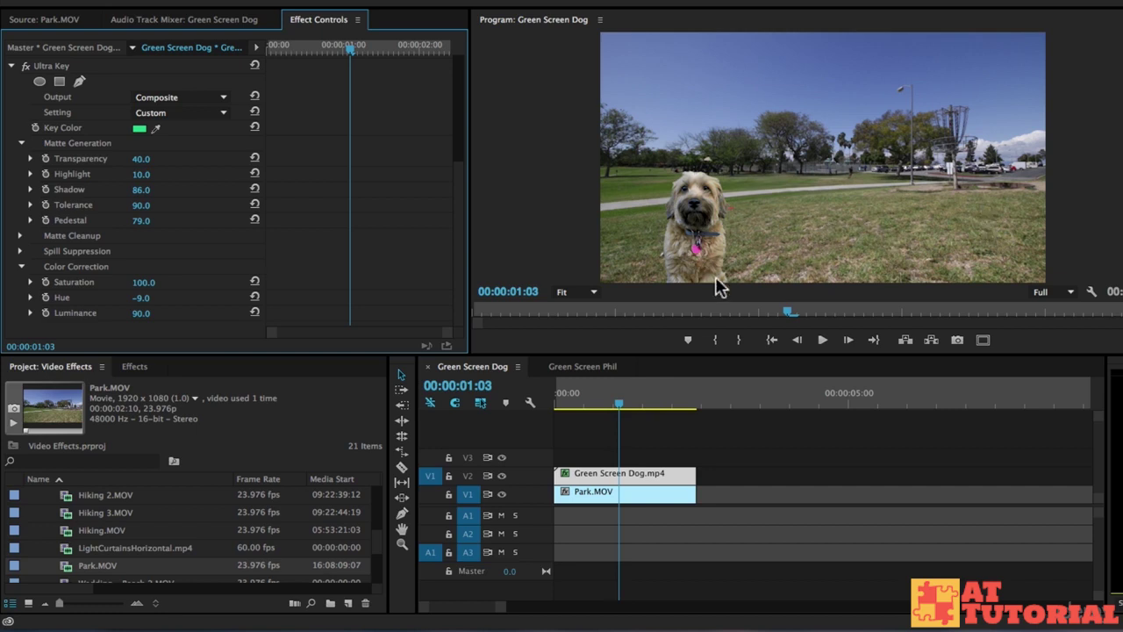
{"action": "left_click", "coordinate": [153, 367]}
- Search the Effects panel for Drop Shadow and apply it to Green Screen Dog.mp4
{"action": "left_click", "coordinate": [88, 368]}
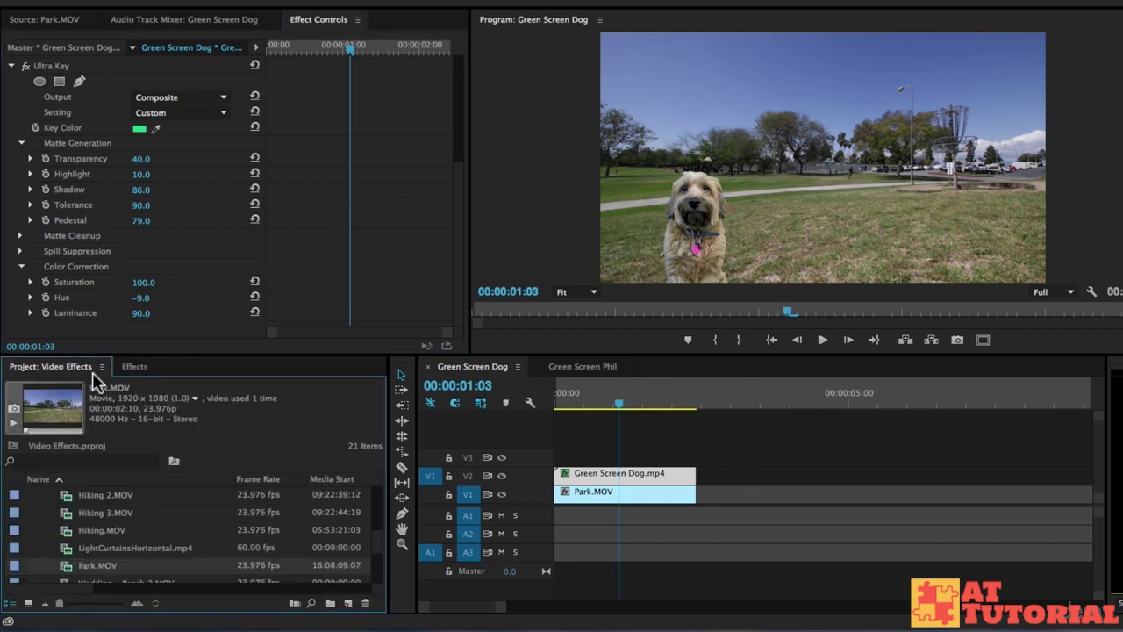
{"action": "left_click", "coordinate": [132, 367]}
{"action": "left_click", "coordinate": [93, 386]}
{"action": "type", "text": "shd"}
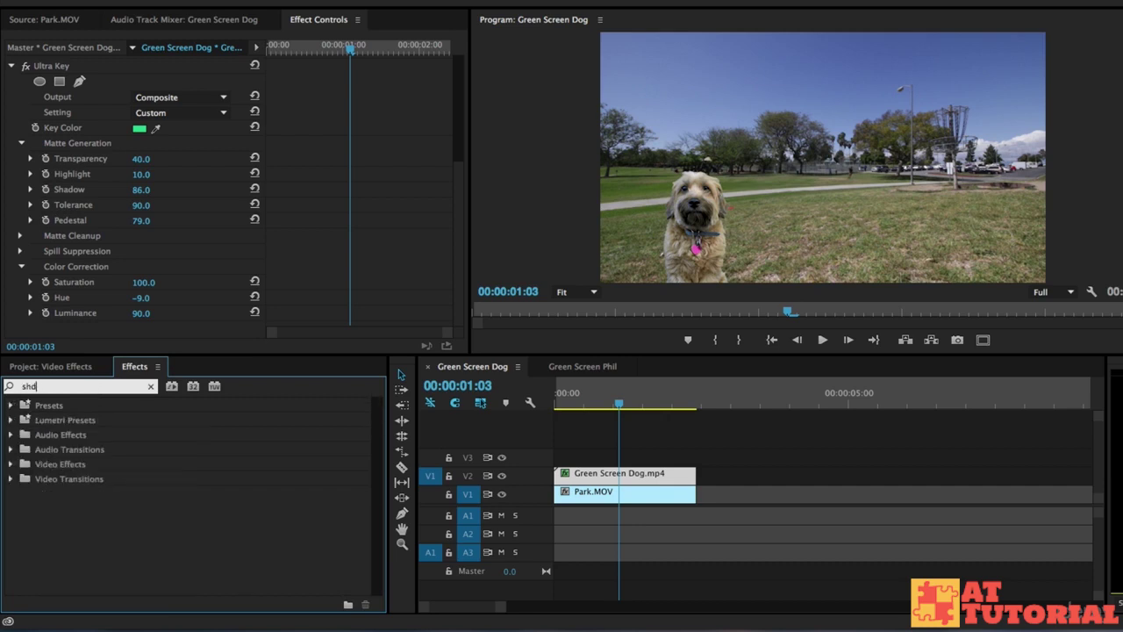
{"action": "key", "text": "BackSpace"}
{"action": "type", "text": "ad"}
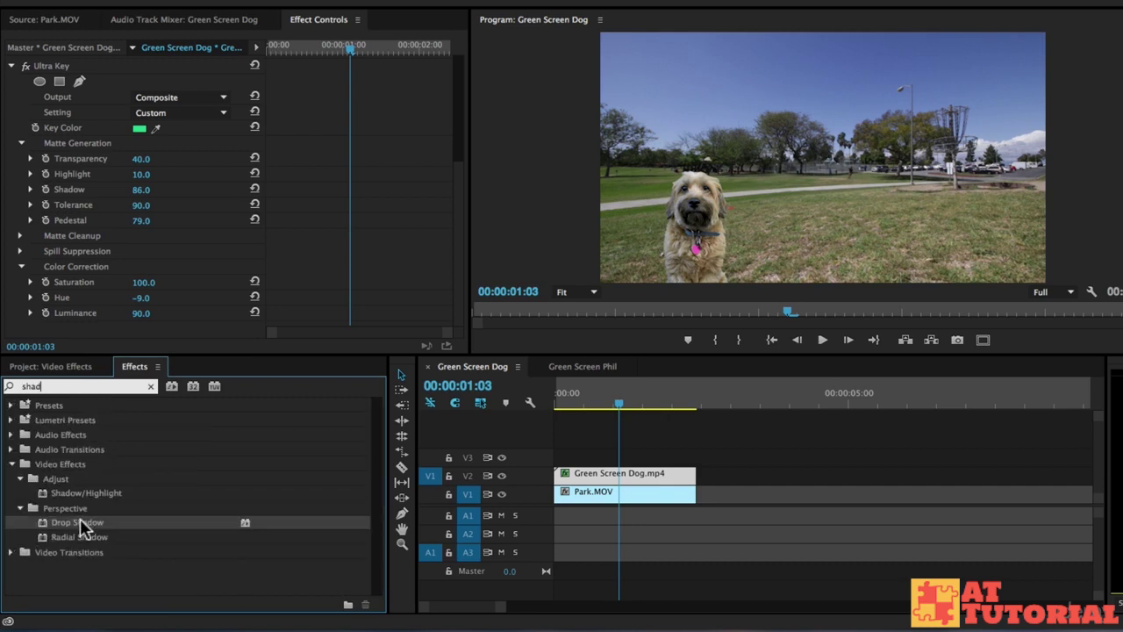
{"action": "left_click_drag", "start_coordinate": [79, 520], "coordinate": [628, 473]}
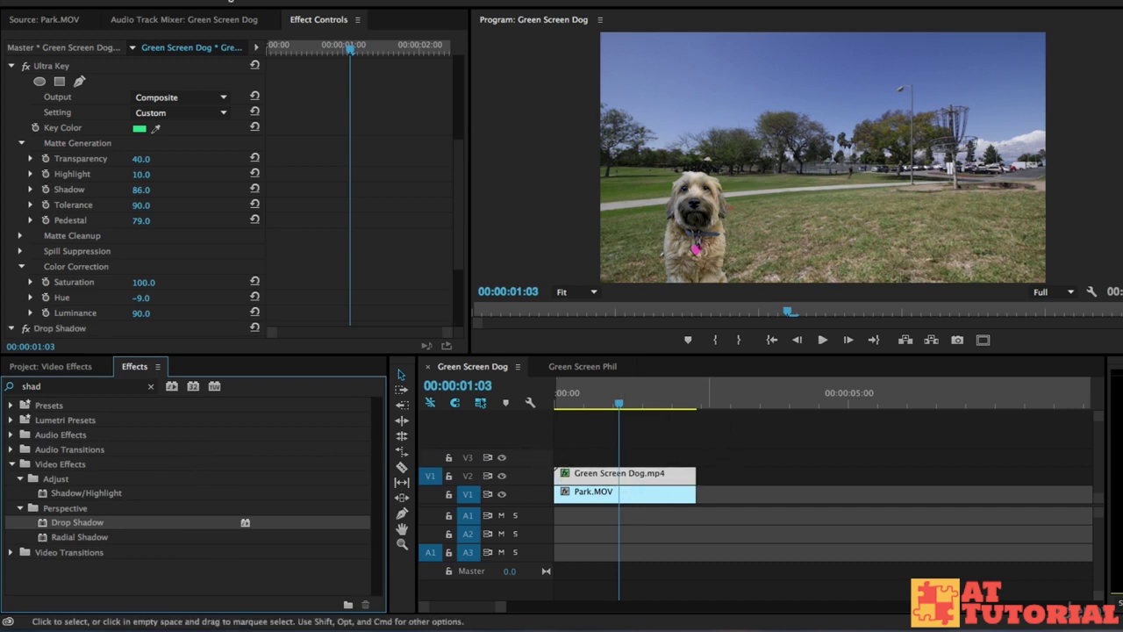
- Adjust the dog's shadow to 63% opacity, 153° direction and 438 distance
{"action": "scroll", "coordinate": [394, 133], "scroll_direction": "down", "scroll_amount": 5}
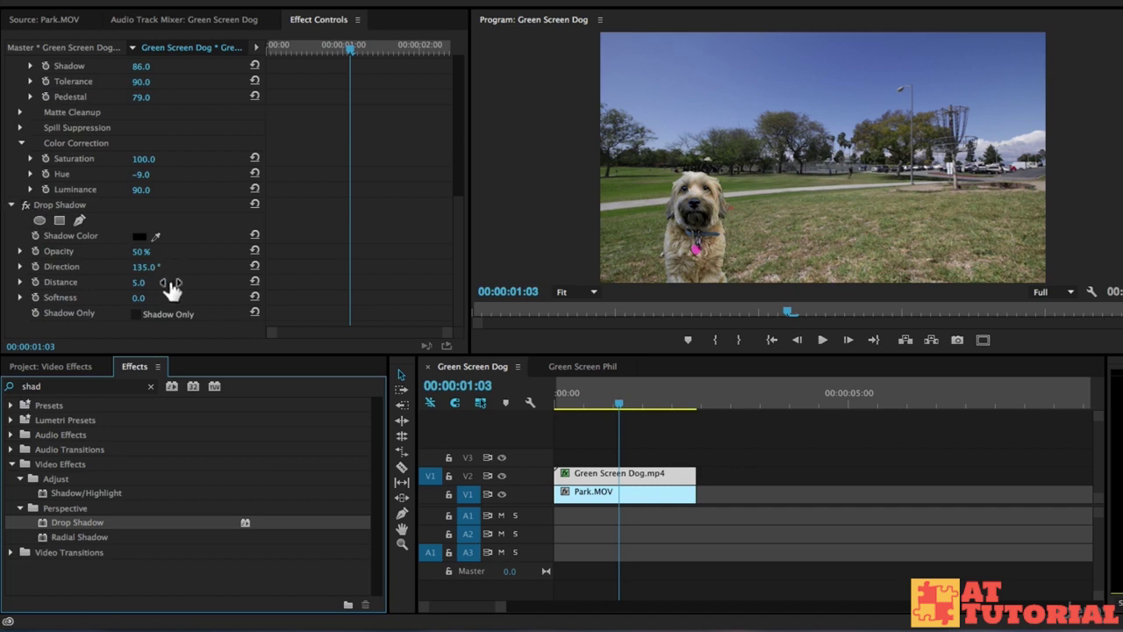
{"action": "left_click", "coordinate": [138, 282]}
{"action": "type", "text": "49"}
{"action": "key", "text": "Return"}
{"action": "left_click_drag", "start_coordinate": [140, 282], "coordinate": [531, 282]}
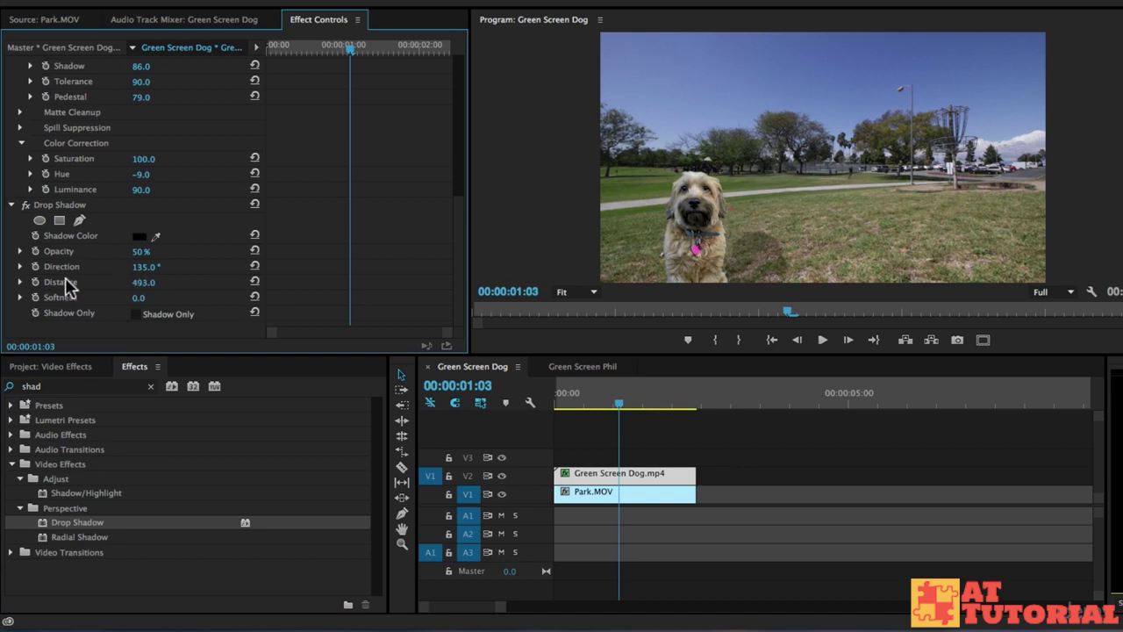
{"action": "mouse_move", "coordinate": [143, 281]}
{"action": "left_mouse_down"}
{"action": "mouse_move", "coordinate": [128, 266]}
{"action": "mouse_move", "coordinate": [138, 265]}
{"action": "left_mouse_up"}
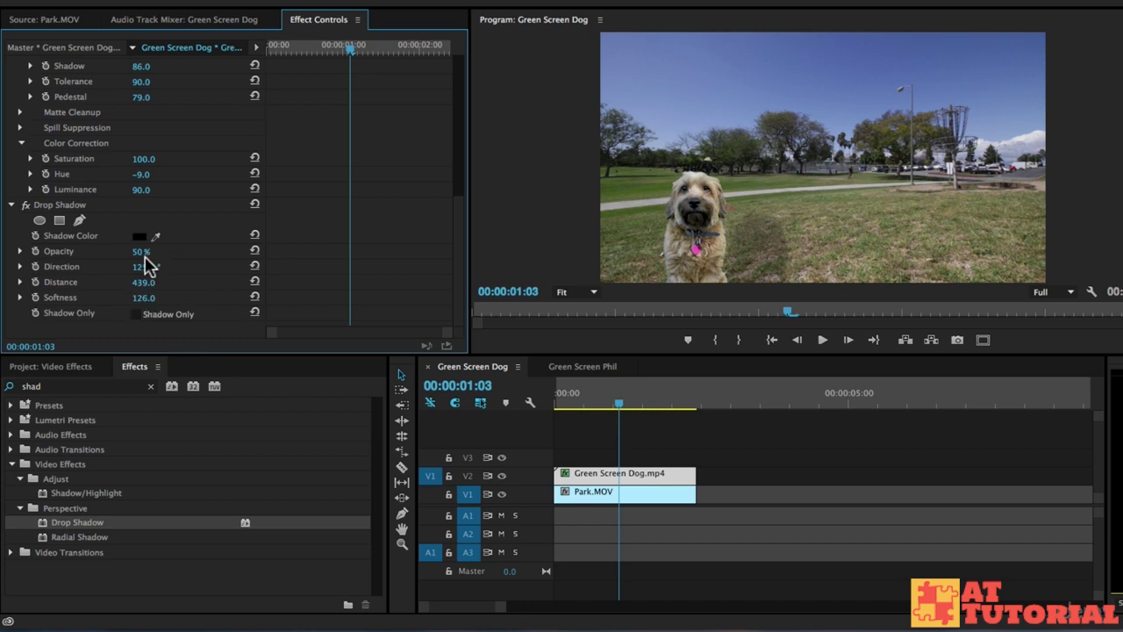
{"action": "left_click_drag", "start_coordinate": [140, 251], "coordinate": [158, 251]}
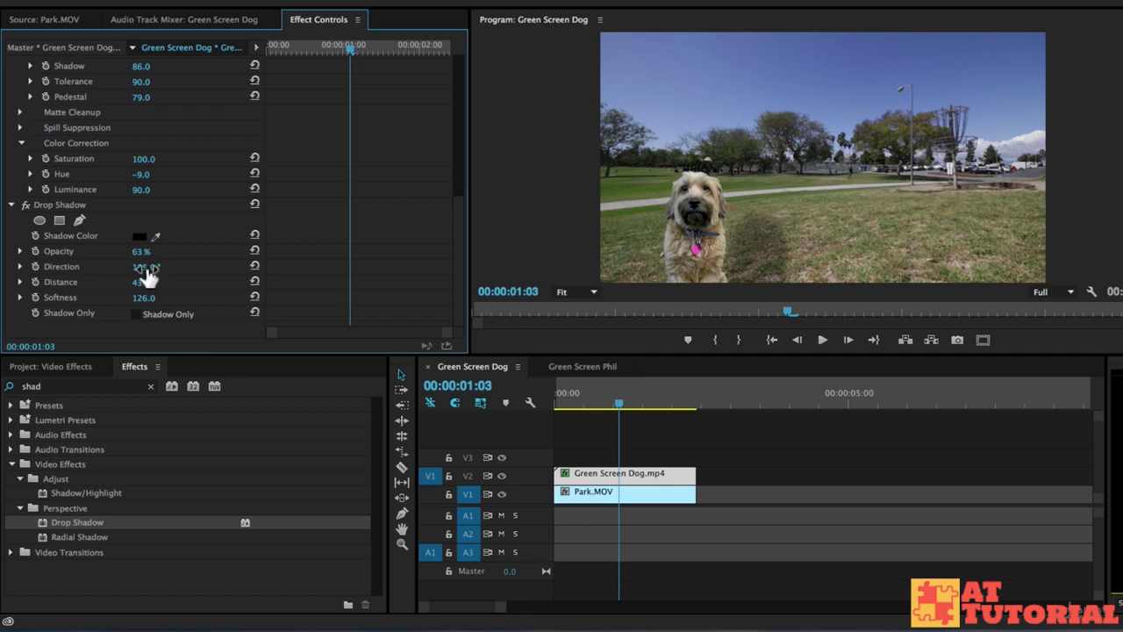
{"action": "mouse_move", "coordinate": [143, 282]}
{"action": "left_mouse_down"}
{"action": "mouse_move", "coordinate": [92, 282]}
{"action": "mouse_move", "coordinate": [167, 282]}
{"action": "mouse_move", "coordinate": [153, 281]}
{"action": "mouse_move", "coordinate": [151, 266]}
{"action": "mouse_move", "coordinate": [178, 267]}
{"action": "mouse_move", "coordinate": [149, 267]}
{"action": "left_mouse_up"}
{"action": "left_click", "coordinate": [781, 463]}
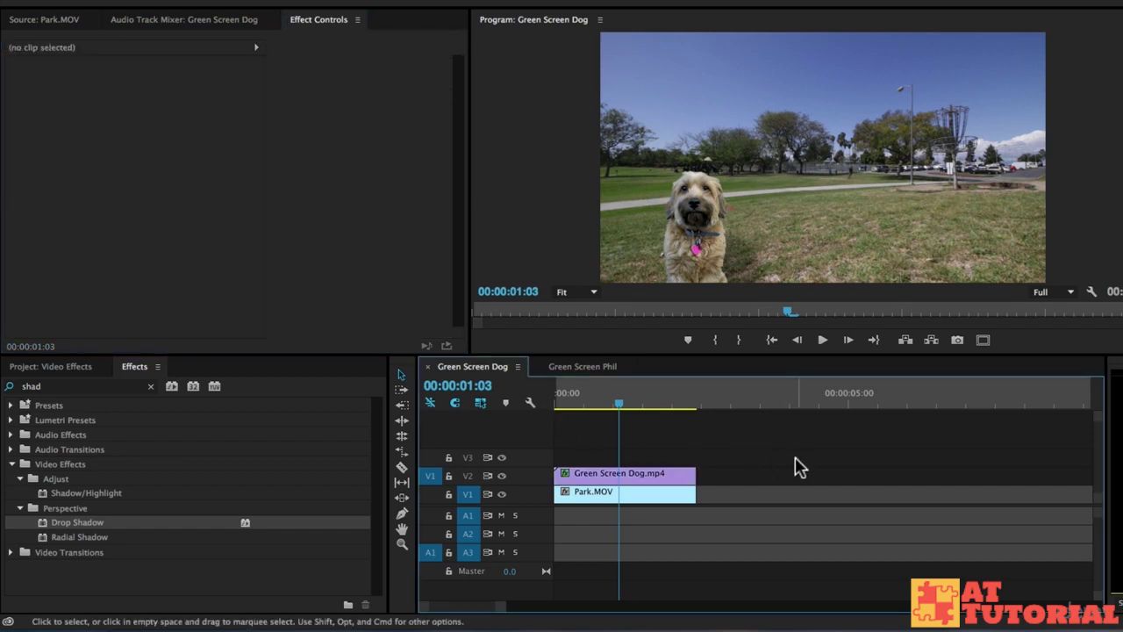
{"action": "left_click_drag", "start_coordinate": [639, 414], "coordinate": [476, 394]}
{"action": "left_click", "coordinate": [822, 339]}
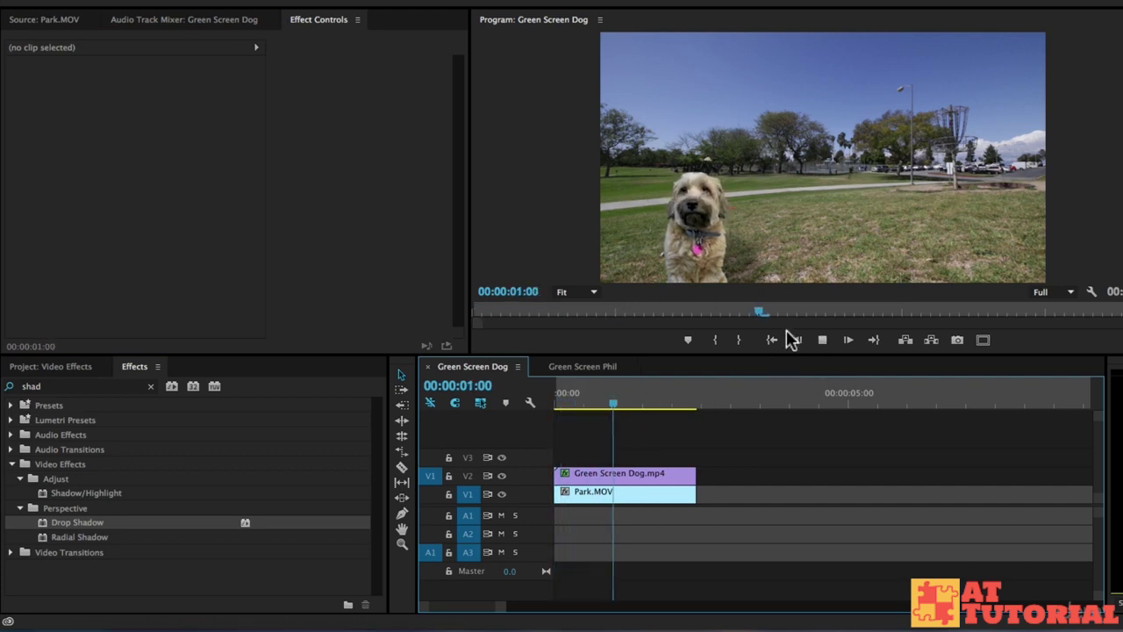
{"action": "left_click_drag", "start_coordinate": [636, 406], "coordinate": [482, 408]}
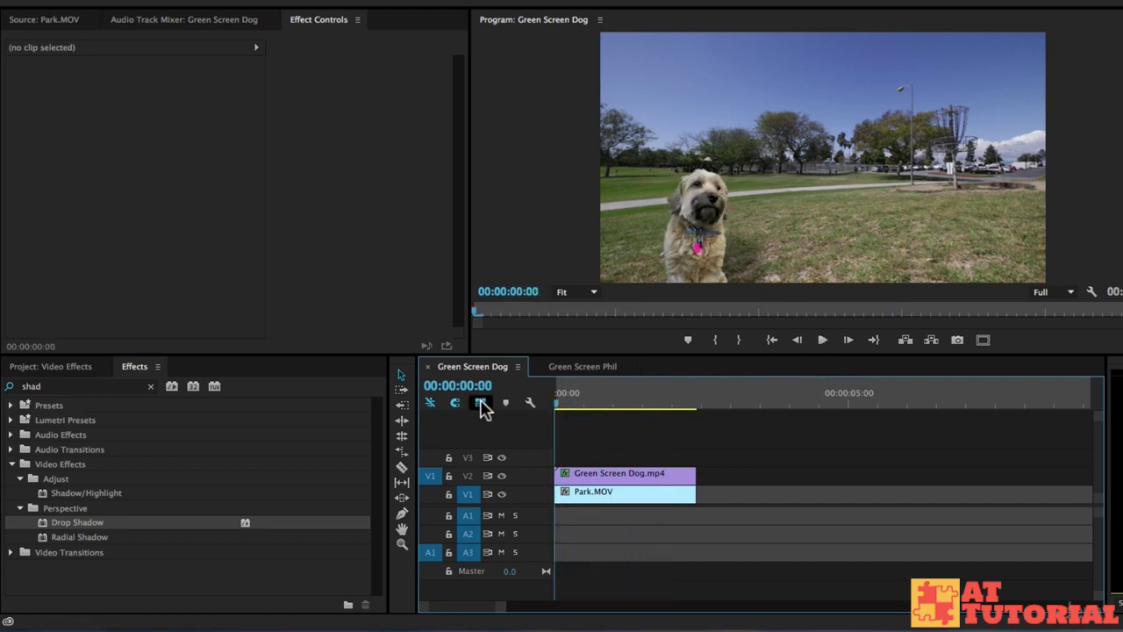
{"action": "key", "text": "space"}
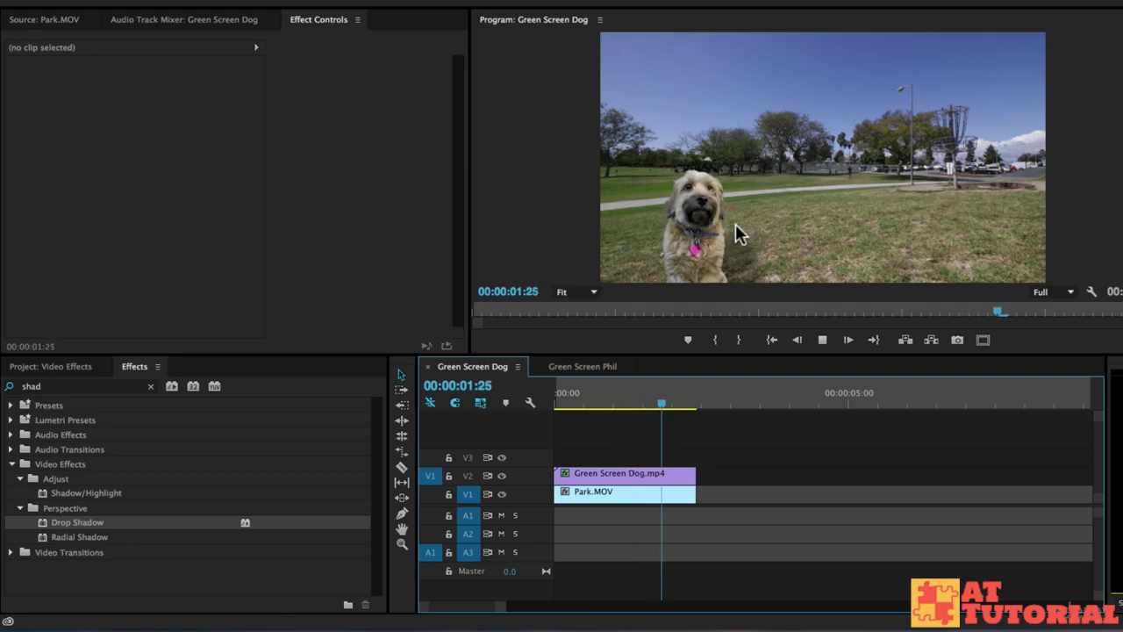
{"action": "key", "text": "space"}
{"action": "left_click_drag", "start_coordinate": [601, 386], "coordinate": [401, 396]}
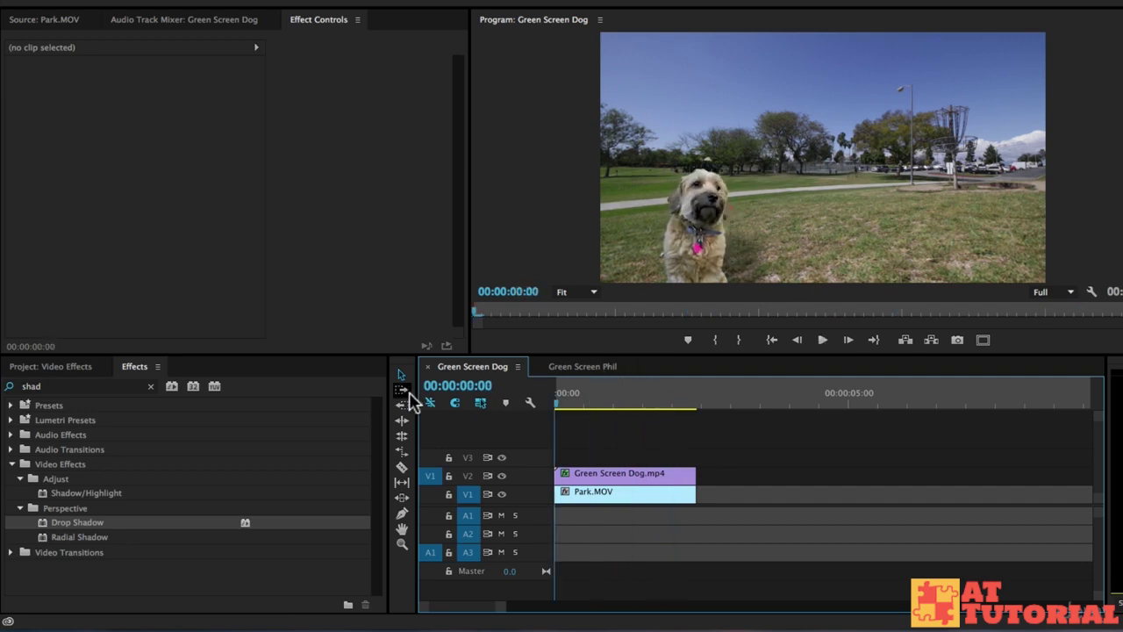
{"action": "key", "text": "space"}
{"action": "key", "text": "space"}
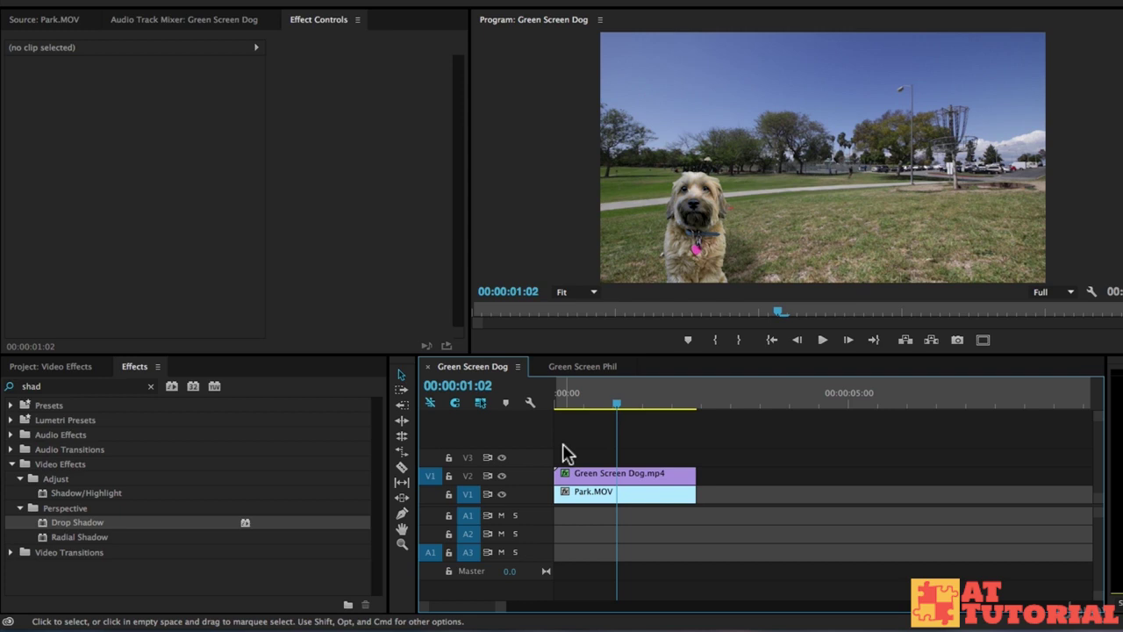
{"action": "key", "text": "super+s"}
{"action": "left_click", "coordinate": [601, 368]}
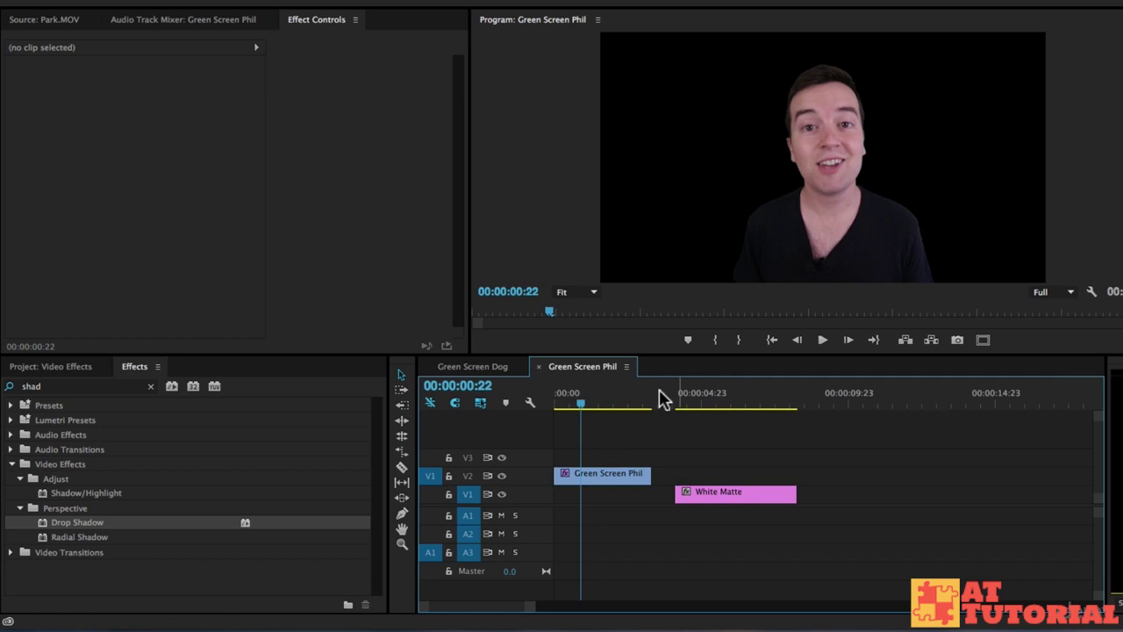
- Move White Matte later and mark an In/Out range in LightCurtainsHorizontal.mp4
{"action": "left_click_drag", "start_coordinate": [715, 493], "coordinate": [800, 496]}
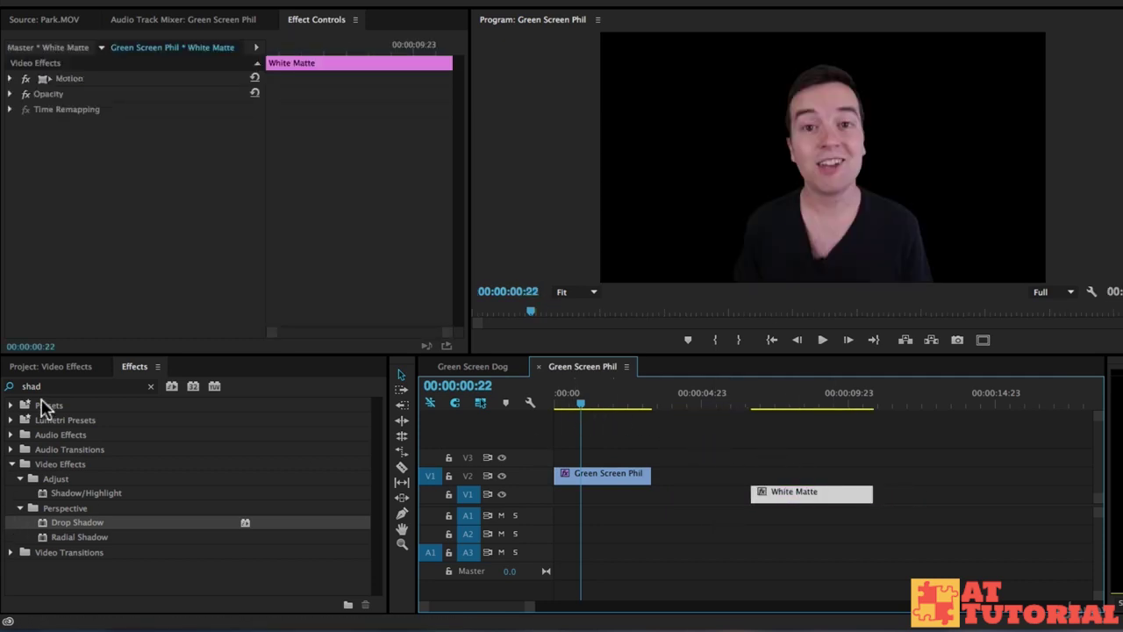
{"action": "left_click", "coordinate": [65, 368]}
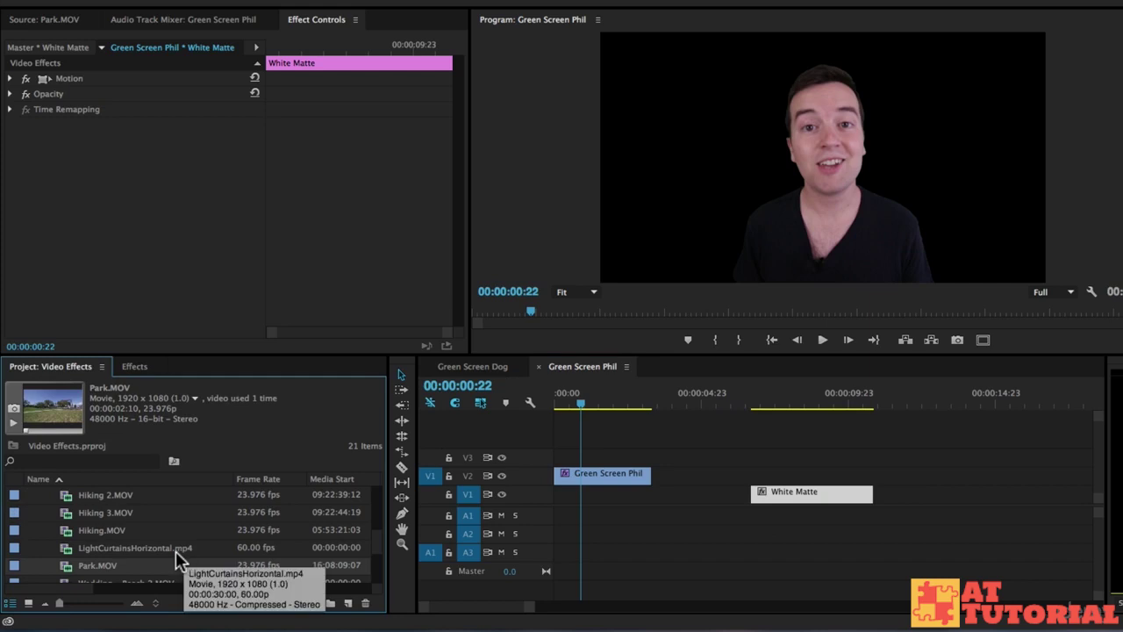
{"action": "double_click", "coordinate": [141, 548]}
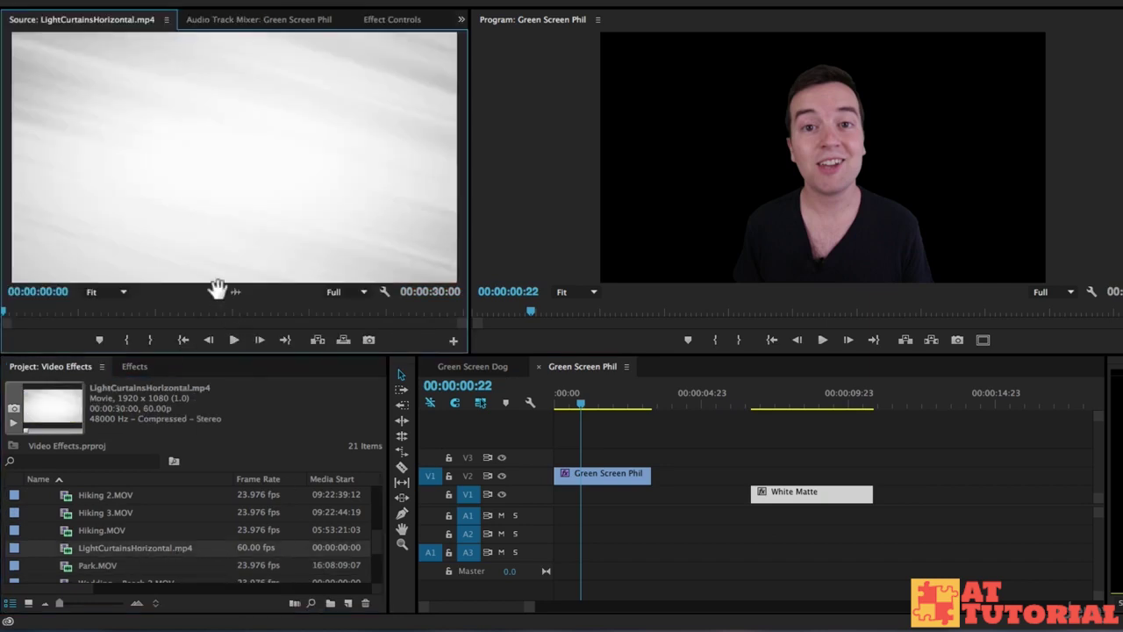
{"action": "left_click_drag", "start_coordinate": [216, 291], "coordinate": [115, 336]}
{"action": "left_click_drag", "start_coordinate": [53, 314], "coordinate": [136, 308]}
{"action": "key", "text": "i"}
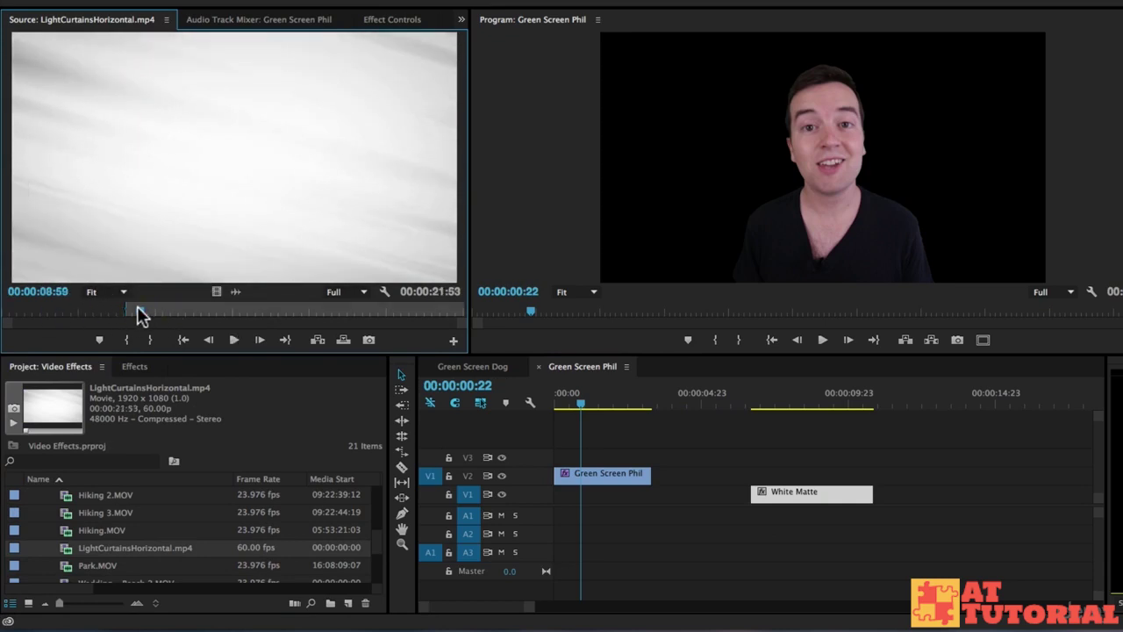
{"action": "key", "text": "o"}
- Place the marked light-curtains video on V1 beneath the presenter and play it back
{"action": "left_click_drag", "start_coordinate": [218, 290], "coordinate": [658, 494]}
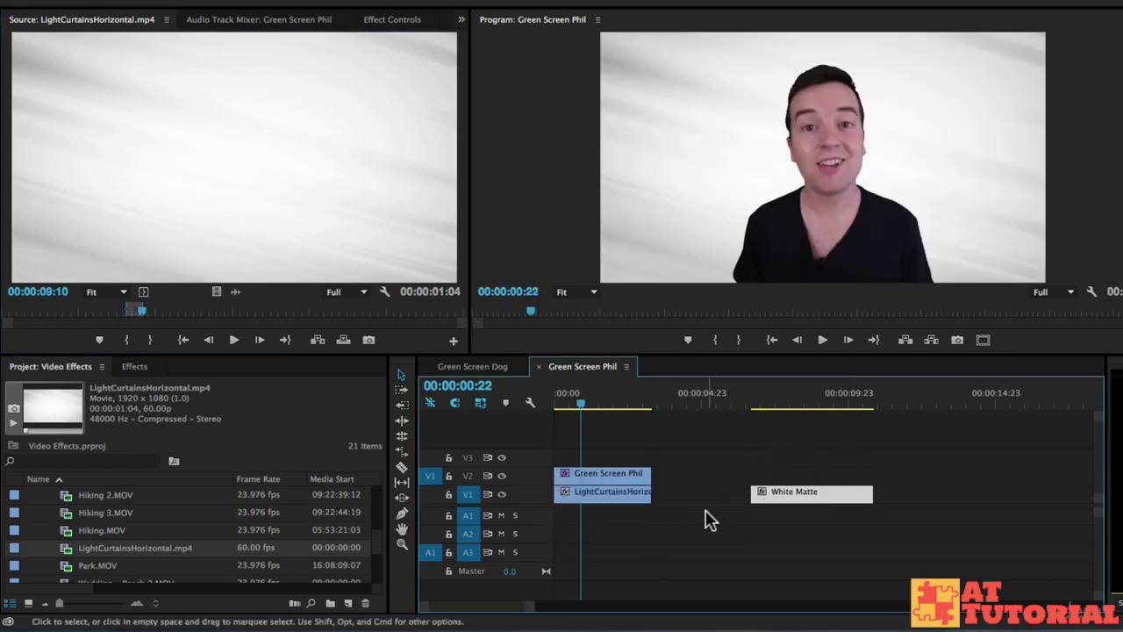
{"action": "key", "text": "space"}
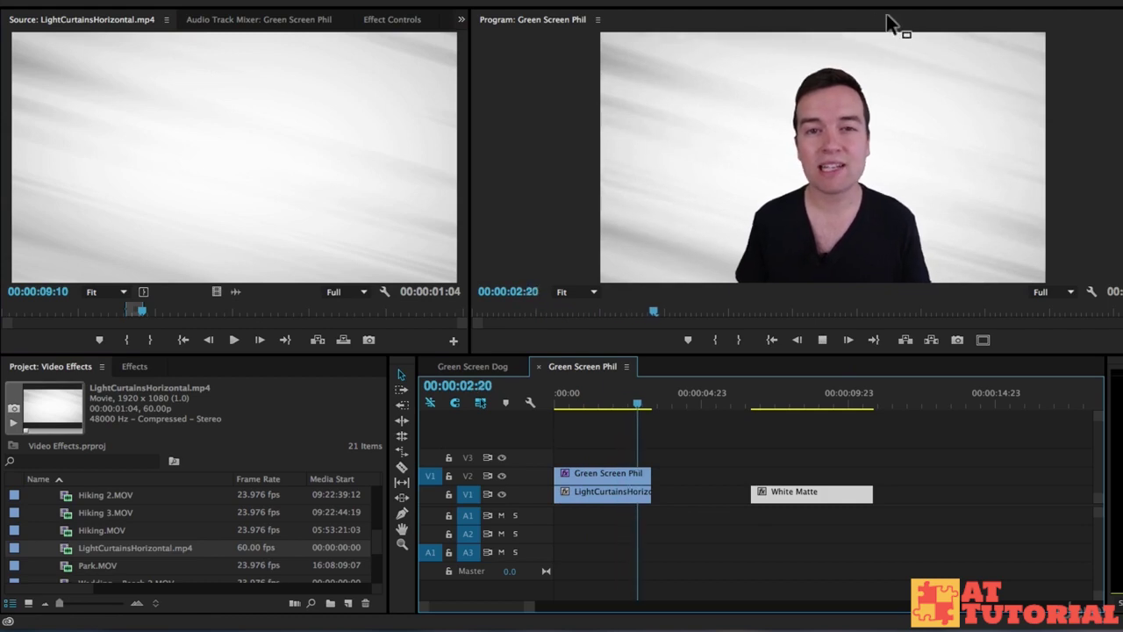
{"action": "left_click_drag", "start_coordinate": [599, 401], "coordinate": [586, 401]}
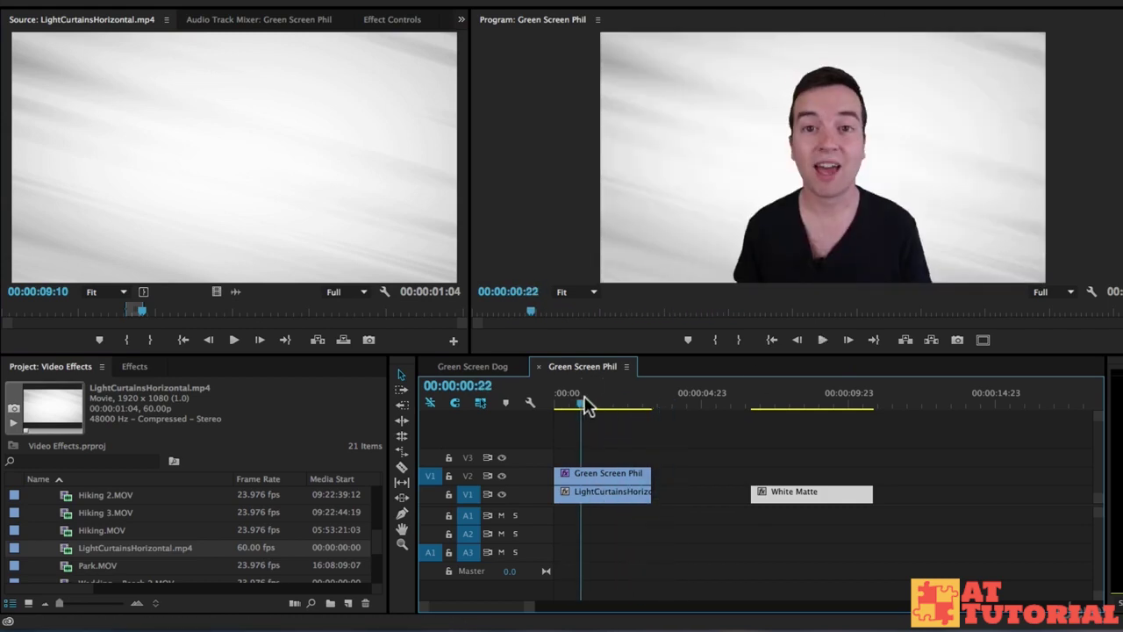
{"action": "left_click", "coordinate": [601, 472]}
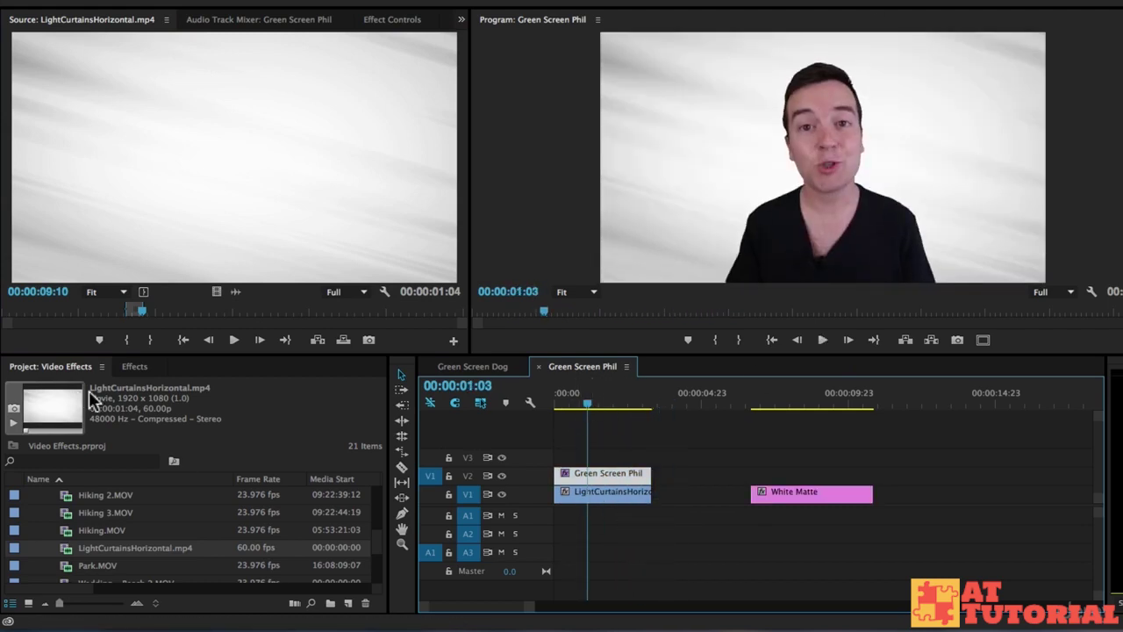
- Apply Drop Shadow to the Green Screen Phil clip
{"action": "left_click", "coordinate": [134, 366]}
{"action": "left_click_drag", "start_coordinate": [81, 522], "coordinate": [602, 474]}
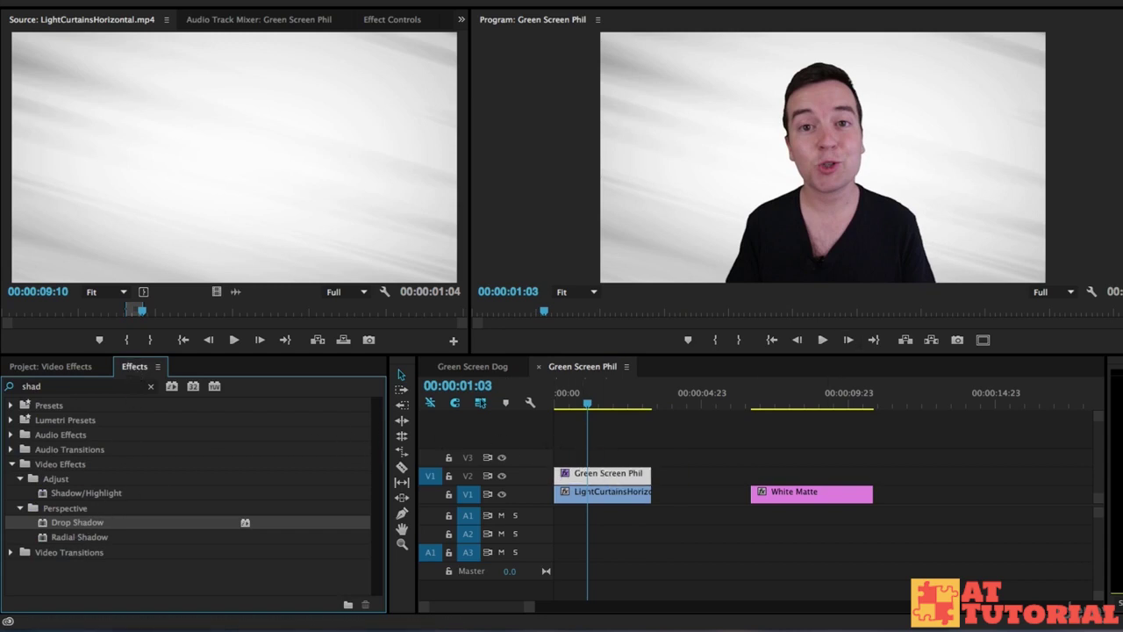
{"action": "left_click", "coordinate": [400, 19]}
{"action": "scroll", "coordinate": [418, 215], "scroll_direction": "down", "scroll_amount": 5}
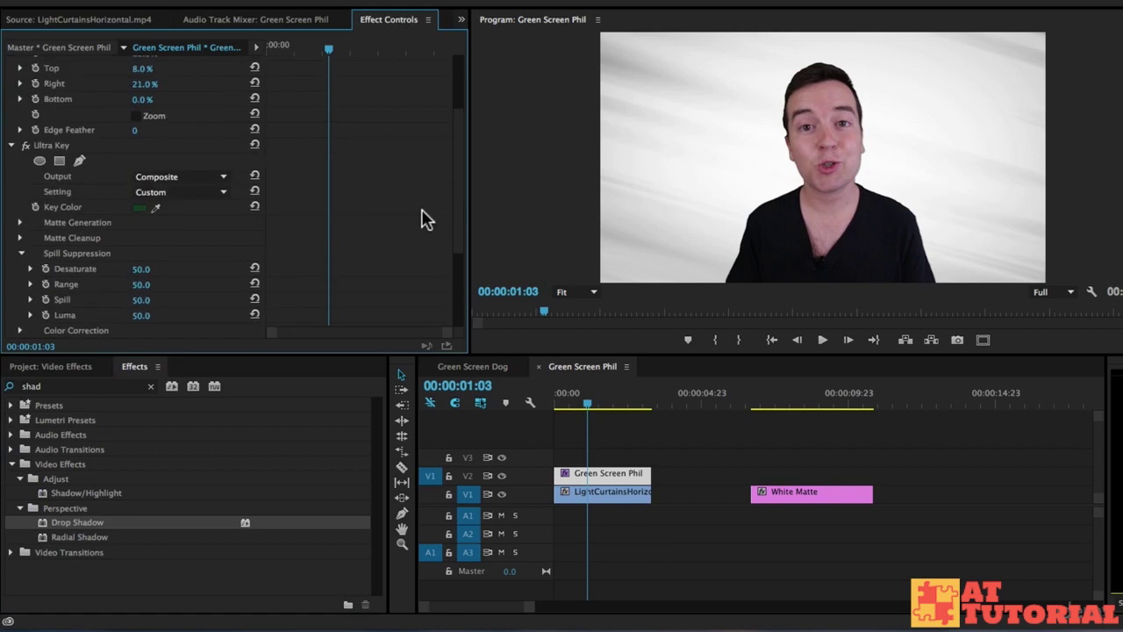
- Set the presenter's shadow Distance to 30 and Softness to 67, then play from the start
{"action": "left_click_drag", "start_coordinate": [141, 285], "coordinate": [182, 299]}
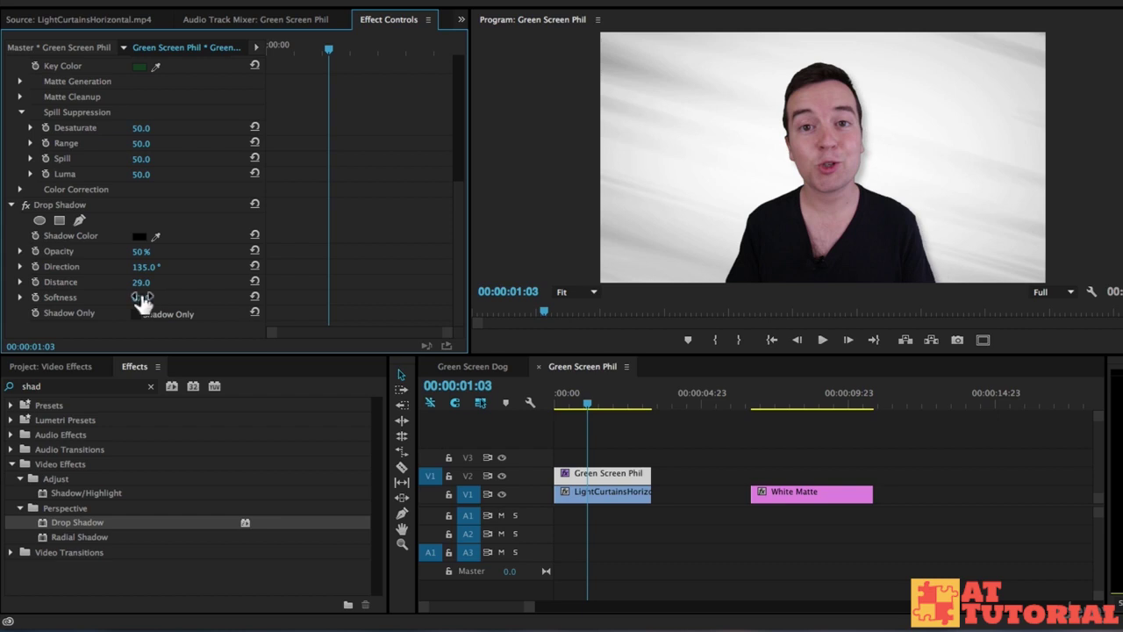
{"action": "left_click_drag", "start_coordinate": [140, 281], "coordinate": [145, 281]}
{"action": "left_click", "coordinate": [142, 298]}
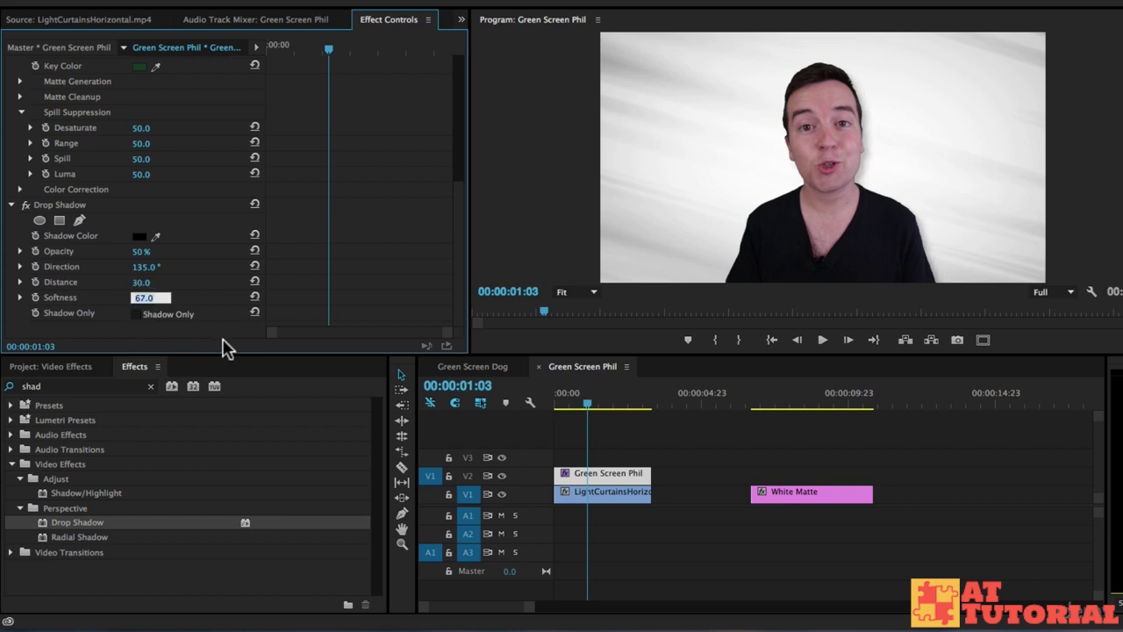
{"action": "left_click", "coordinate": [631, 447]}
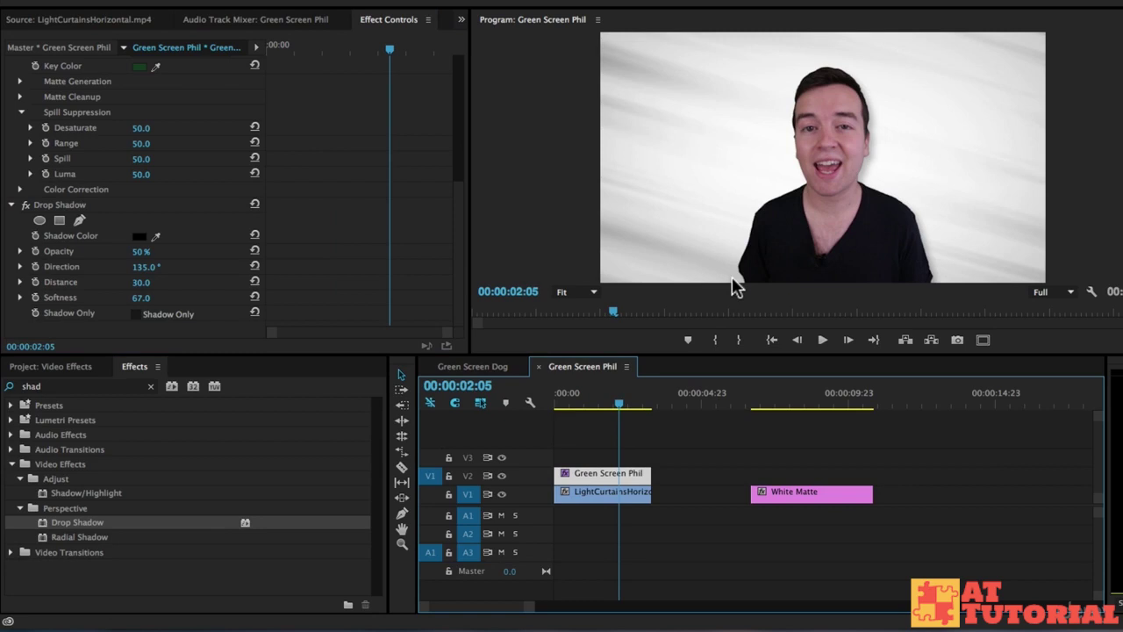
{"action": "left_click_drag", "start_coordinate": [567, 394], "coordinate": [544, 409]}
{"action": "key", "text": "space"}
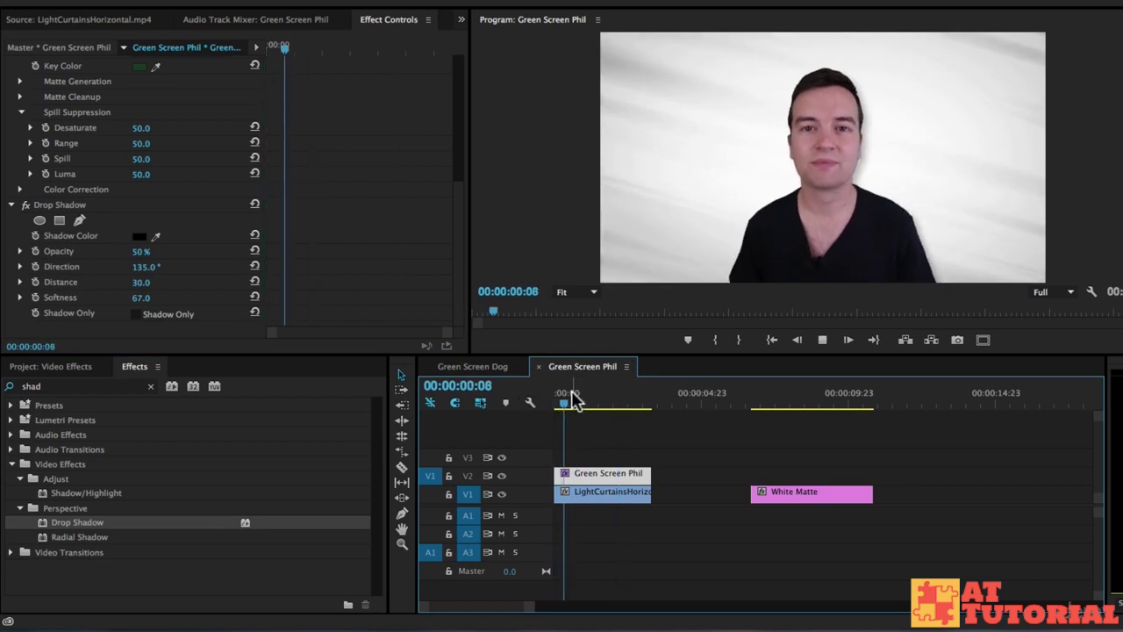
- Enlarge the presenter to a Scale of 110
{"action": "key", "text": "space"}
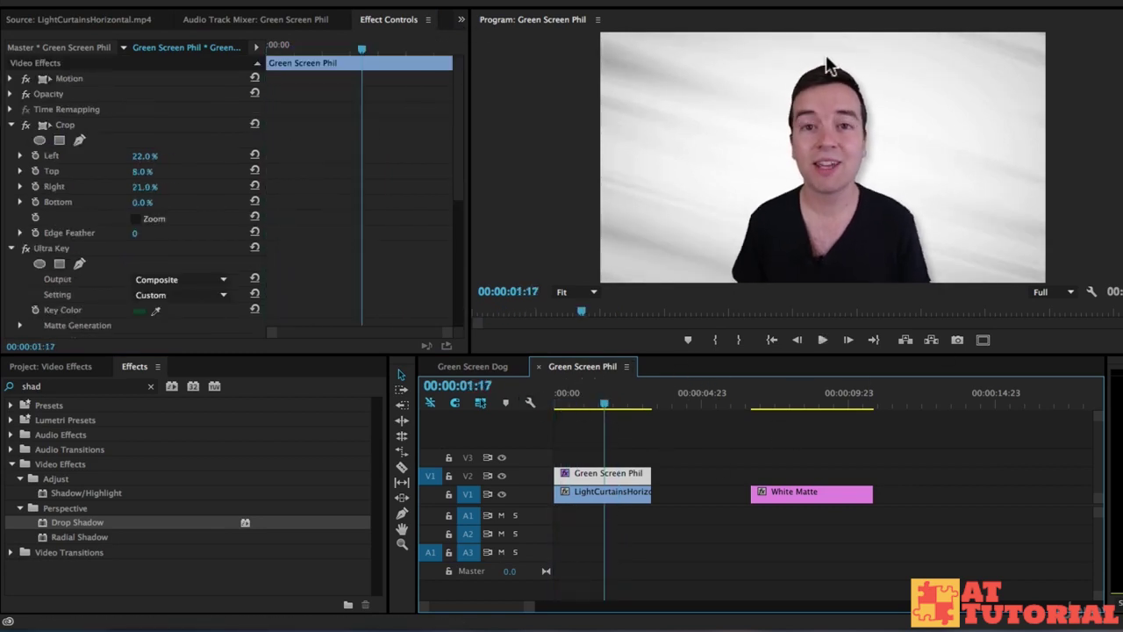
{"action": "left_click", "coordinate": [10, 78]}
{"action": "left_click_drag", "start_coordinate": [143, 109], "coordinate": [163, 94]}
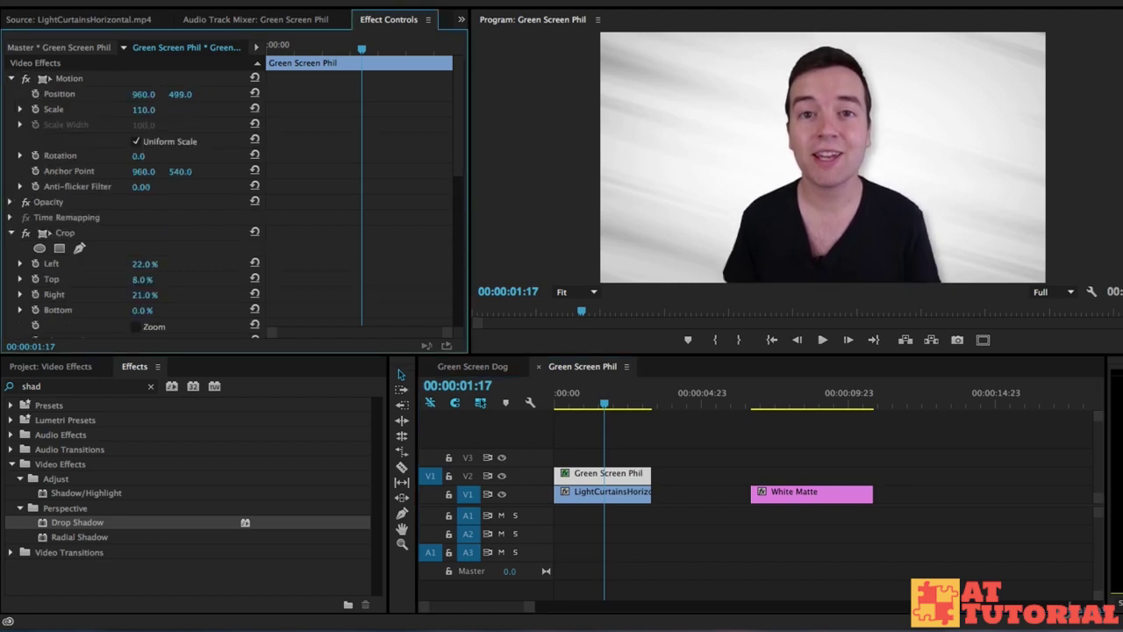
- Shift the presenter left to Position 535, 499 and play the composite from the start
{"action": "left_click_drag", "start_coordinate": [138, 94], "coordinate": [167, 93]}
{"action": "left_click_drag", "start_coordinate": [180, 94], "coordinate": [96, 94]}
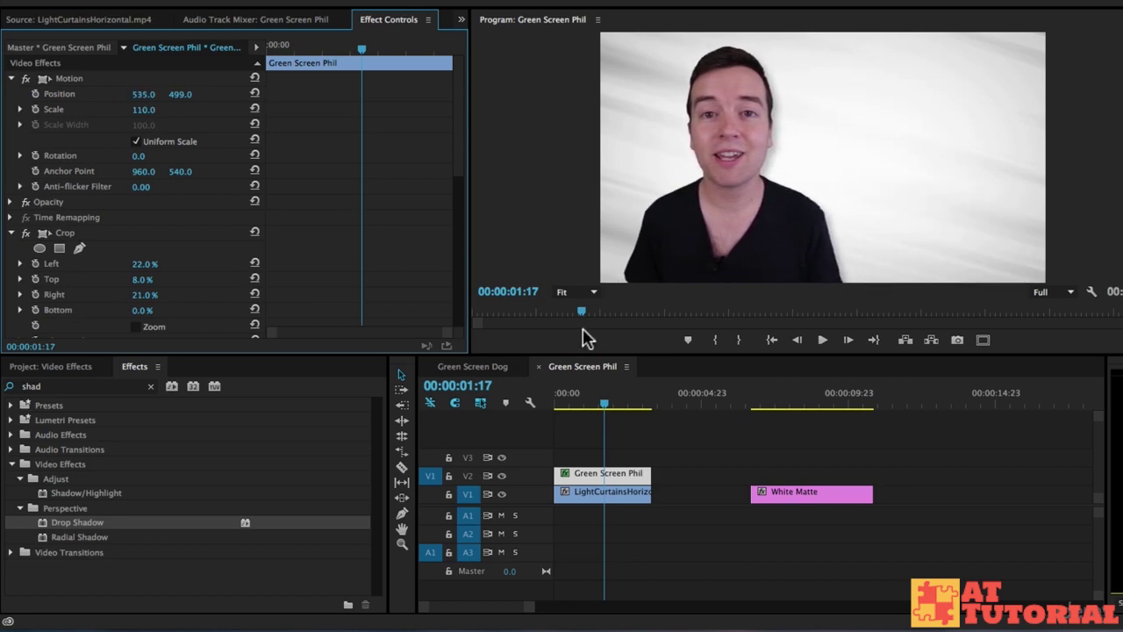
{"action": "key", "text": "space"}
{"action": "key", "text": "space"}
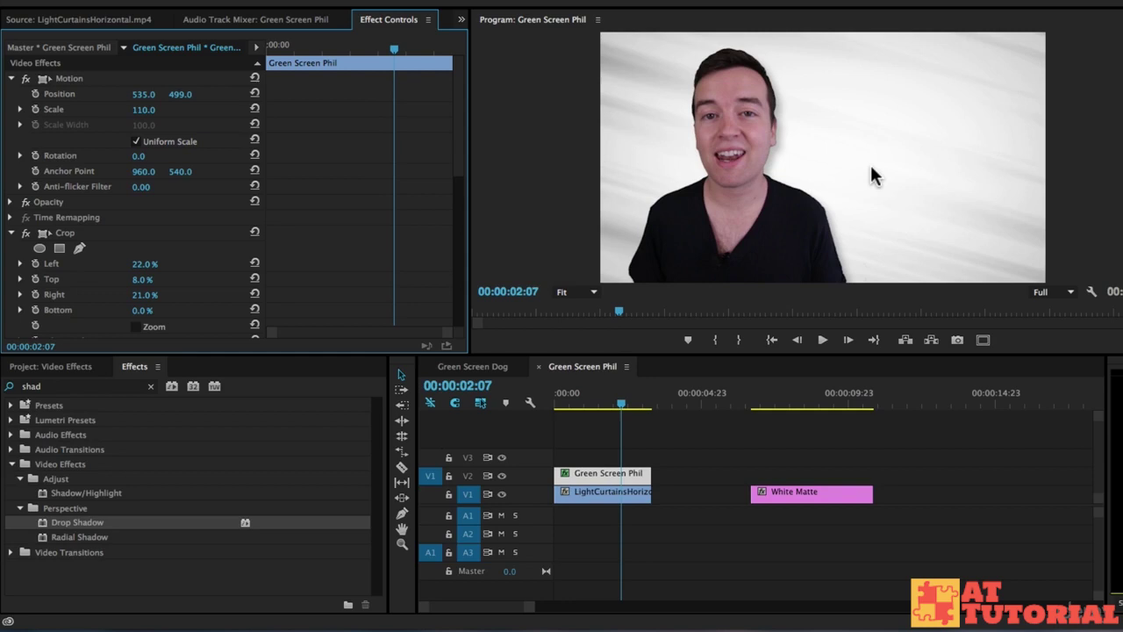
{"action": "left_click", "coordinate": [566, 402]}
{"action": "key", "text": "space"}
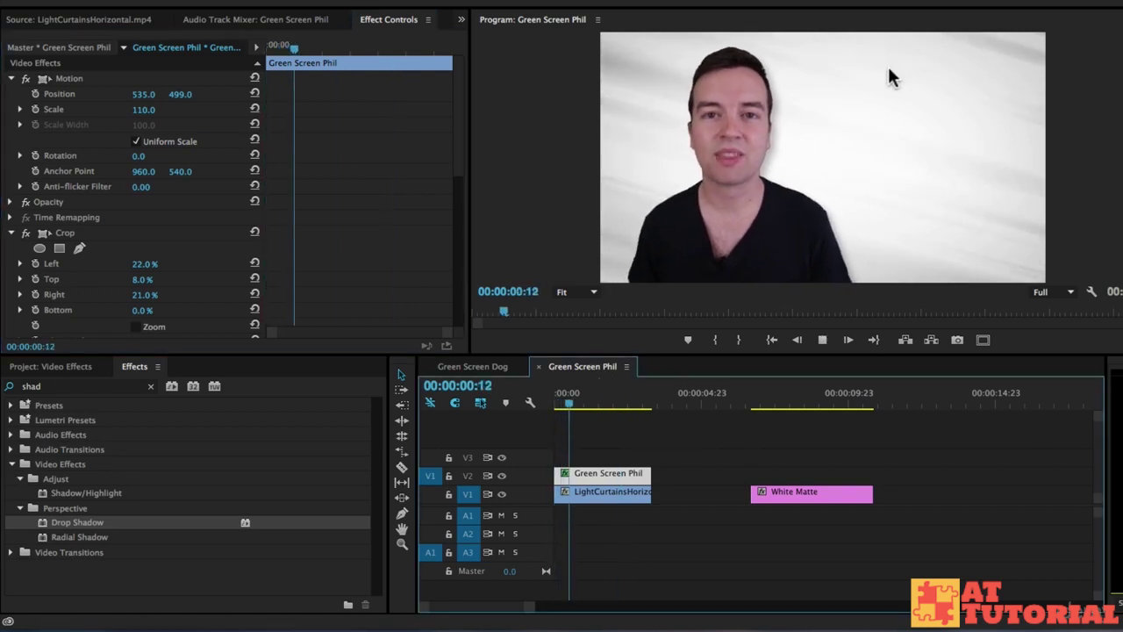
{"action": "key", "text": "space"}
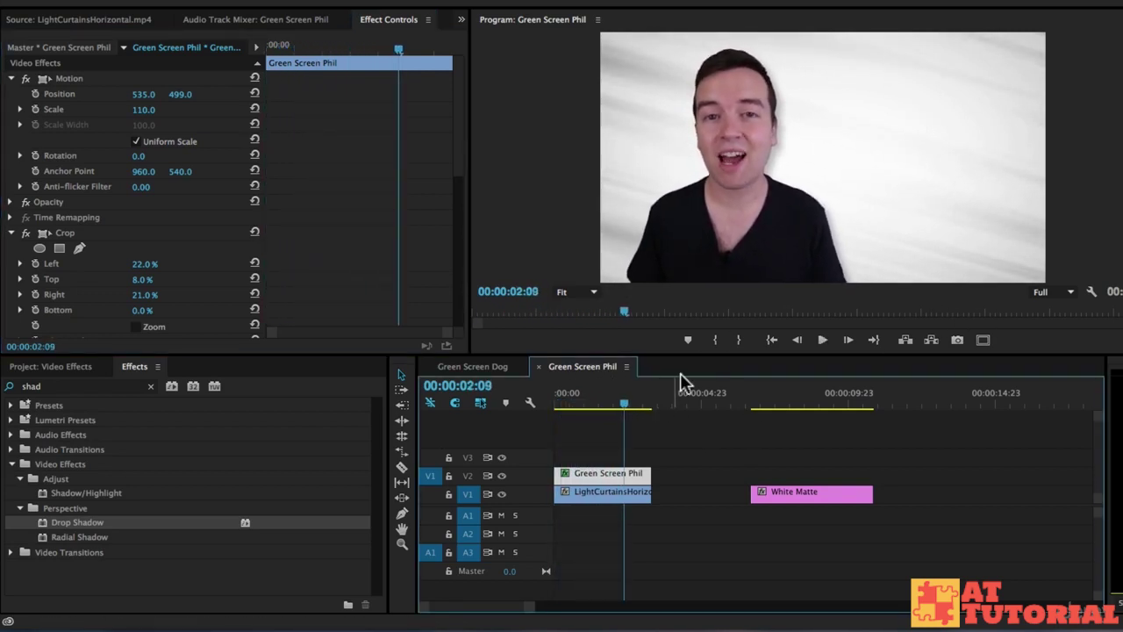
{"action": "left_click_drag", "start_coordinate": [596, 395], "coordinate": [554, 393]}
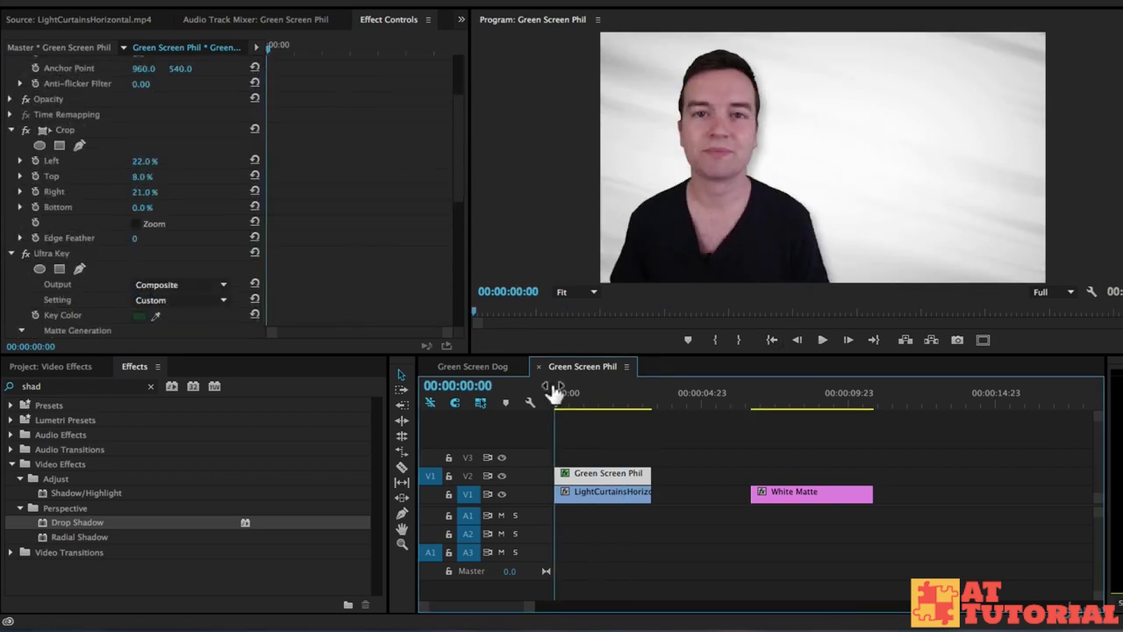
{"action": "key", "text": "space"}
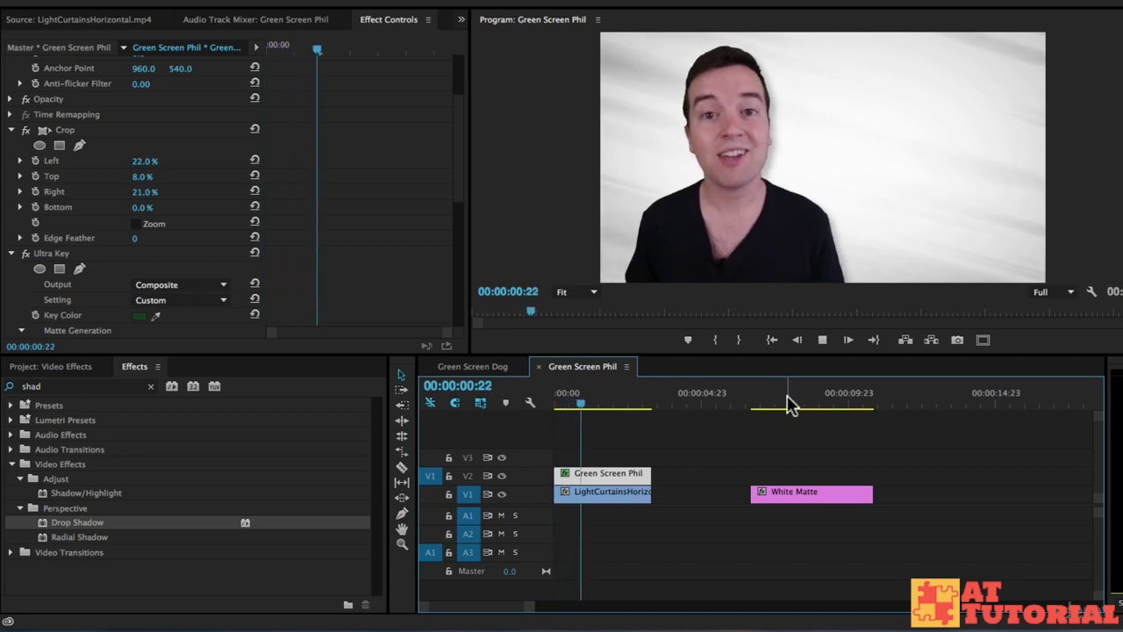
{"action": "key", "text": "space"}
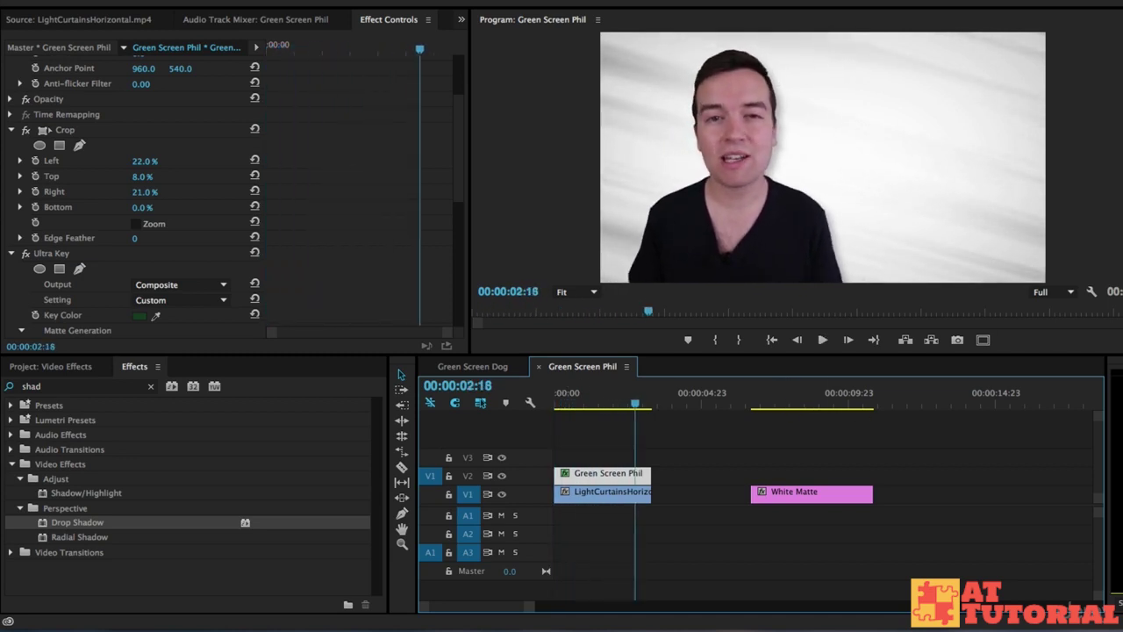